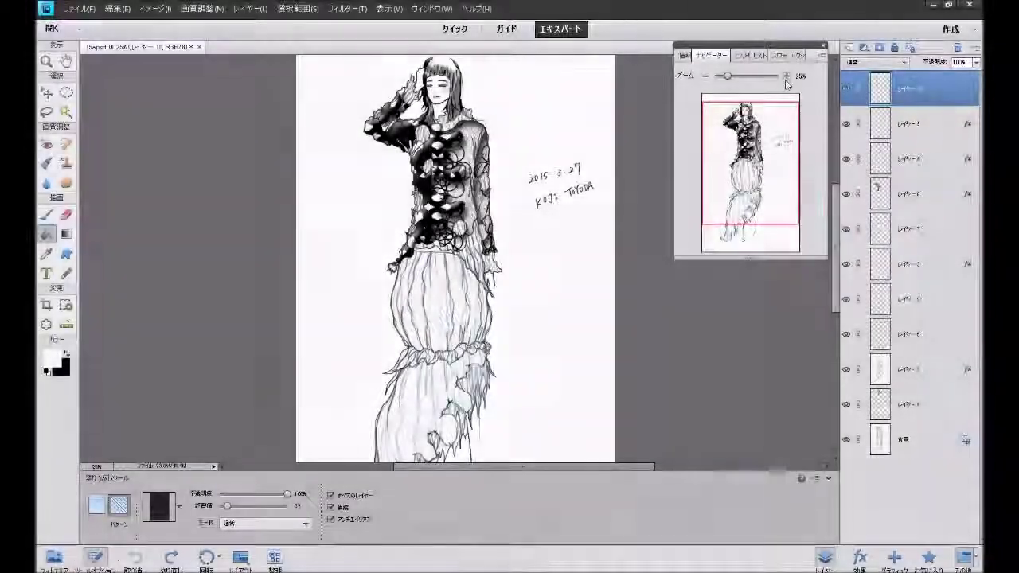
- Zoom the Navigator to 50% and scroll to frame the balloon skirt
click(785, 76)
click(785, 77)
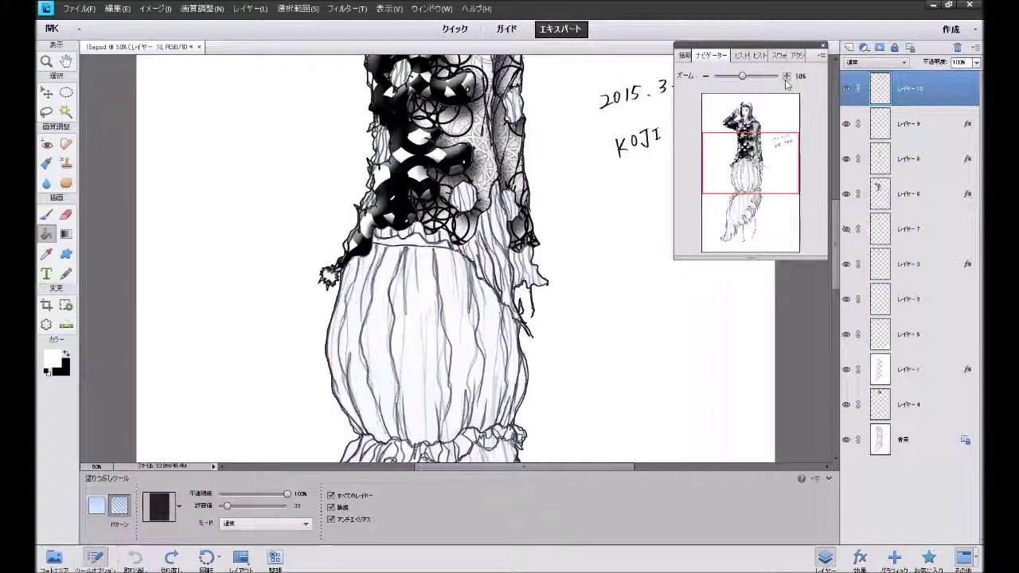
scroll(770, 324, up, 3)
scroll(770, 324, up, 3)
scroll(770, 324, down, 3)
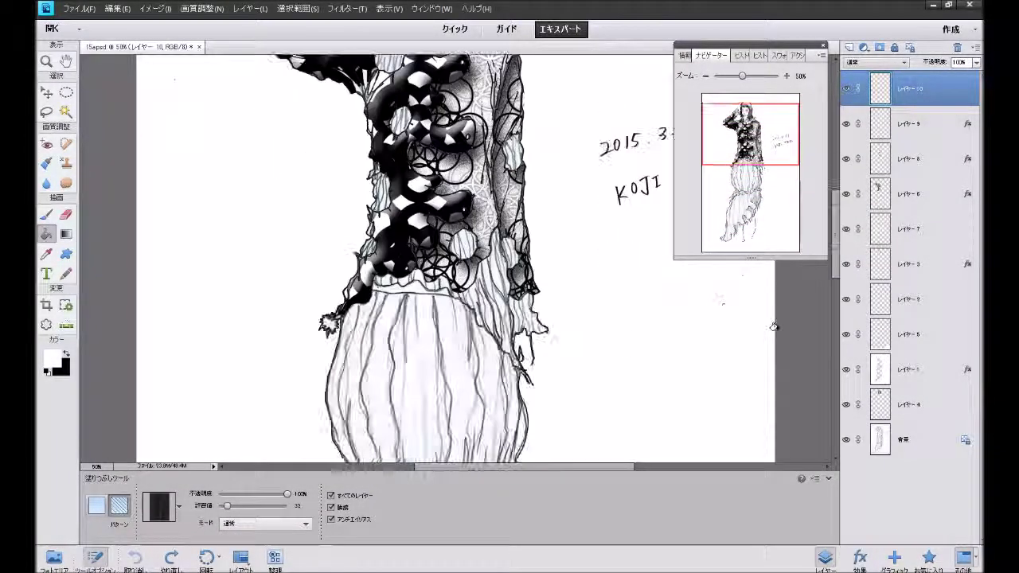
scroll(770, 325, down, 3)
scroll(772, 325, up, 1)
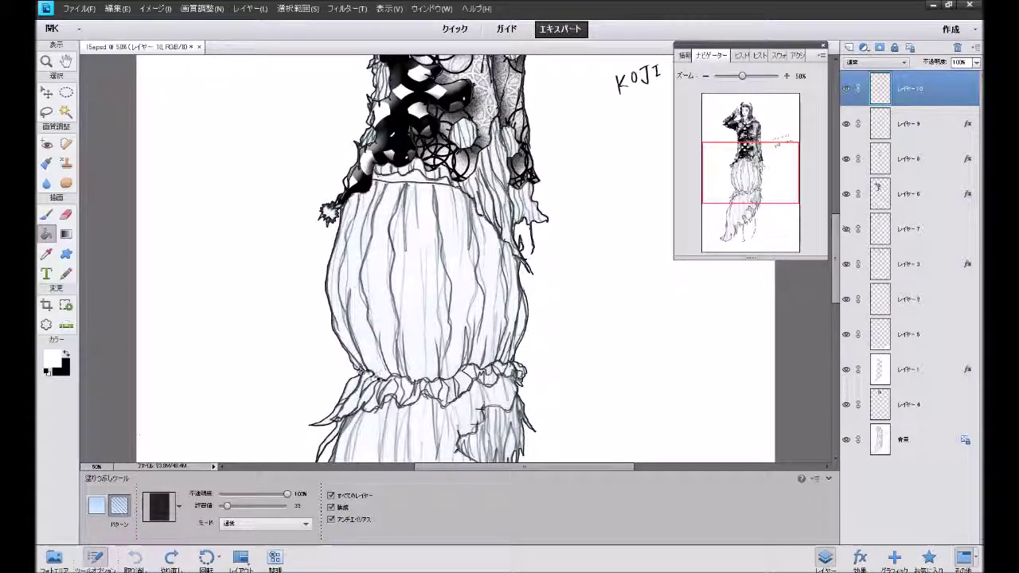
- Paint-bucket the middle skirt panels black, undoing a stray lower-left fill
click(406, 280)
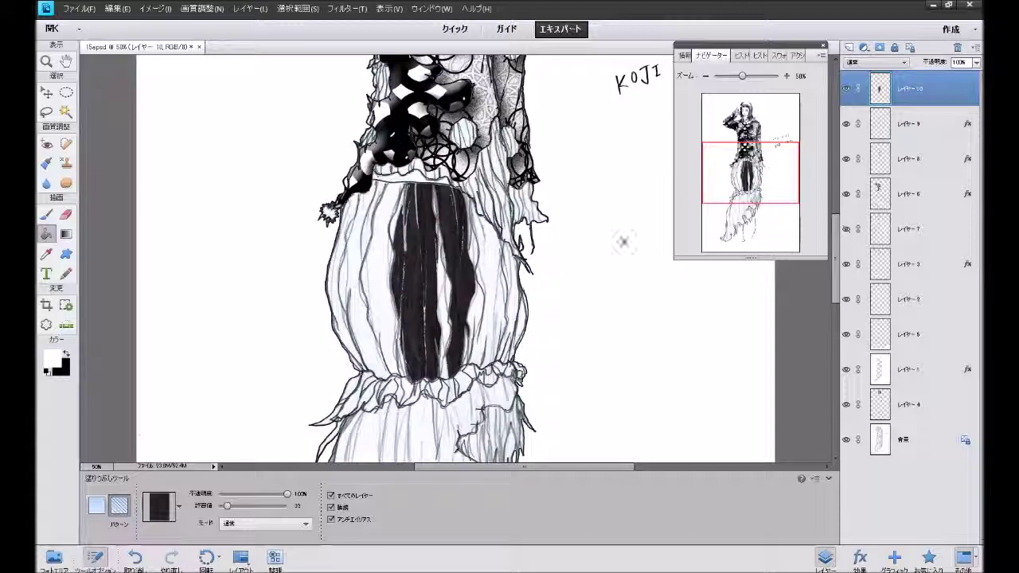
drag(736, 173, 737, 199)
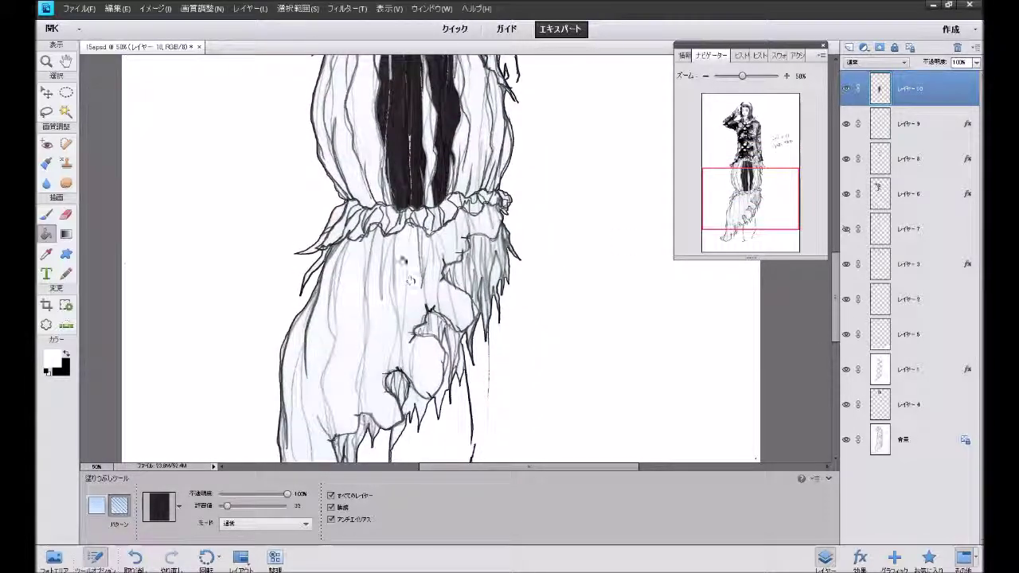
click(416, 311)
key(ctrl+z)
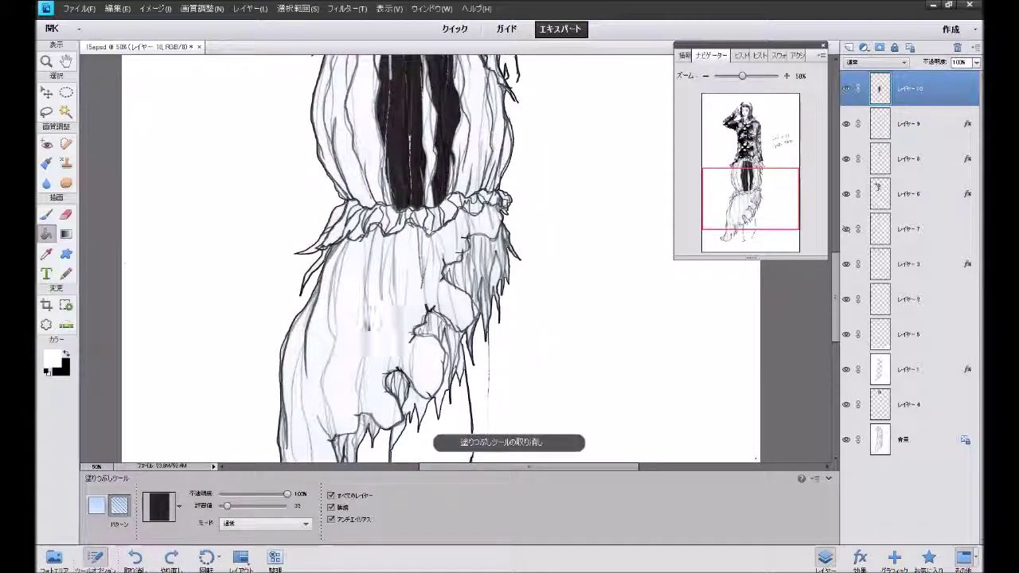
- Set Paint Bucket tolerance to 23 and fill the central lower panel and oval black
drag(231, 512, 228, 511)
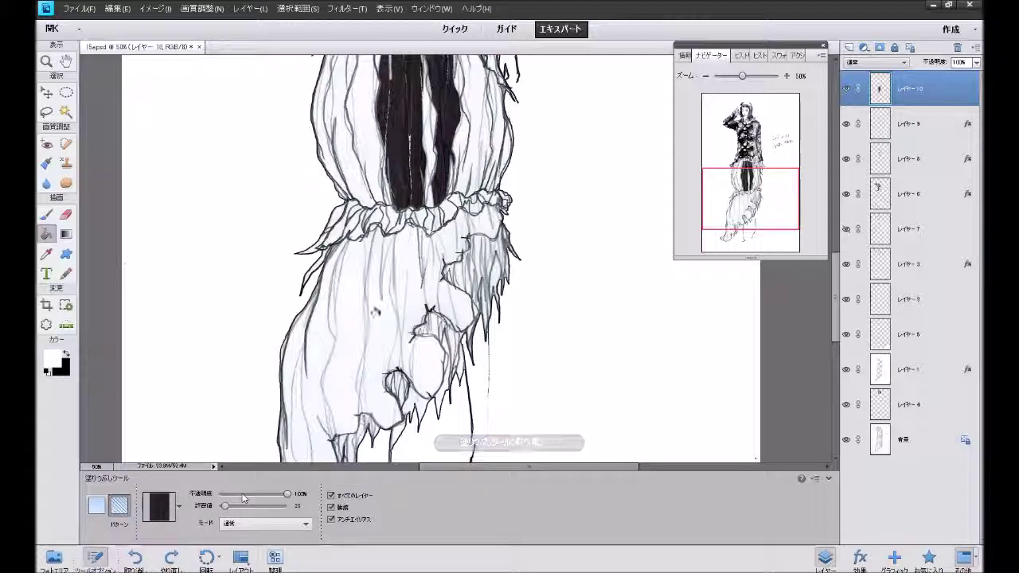
click(415, 280)
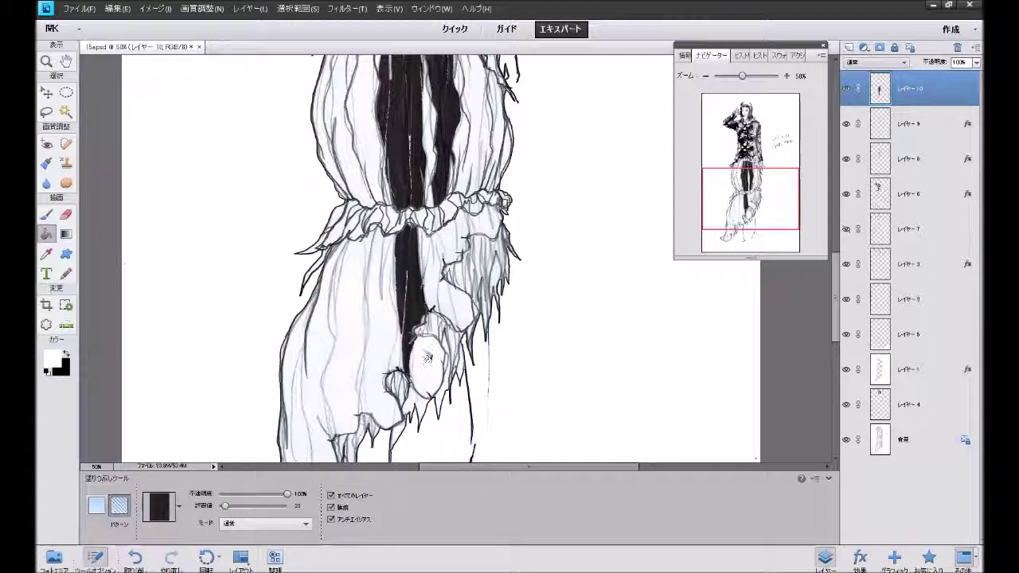
click(428, 358)
click(444, 232)
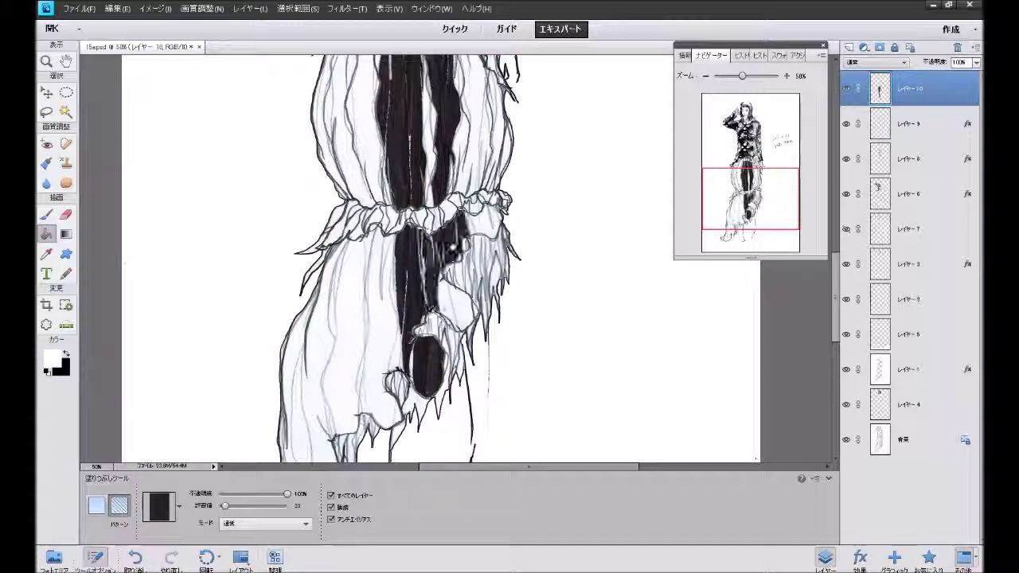
key(ctrl+z)
- Fill the panel beside the oval black, undoing unwanted fills on neighbouring panels
click(457, 271)
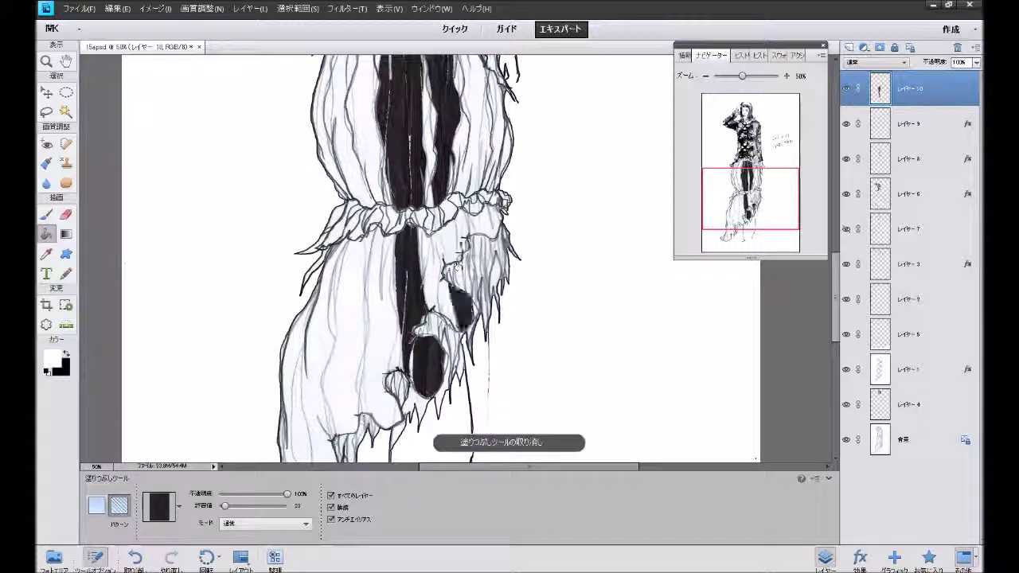
click(458, 223)
key(ctrl+z)
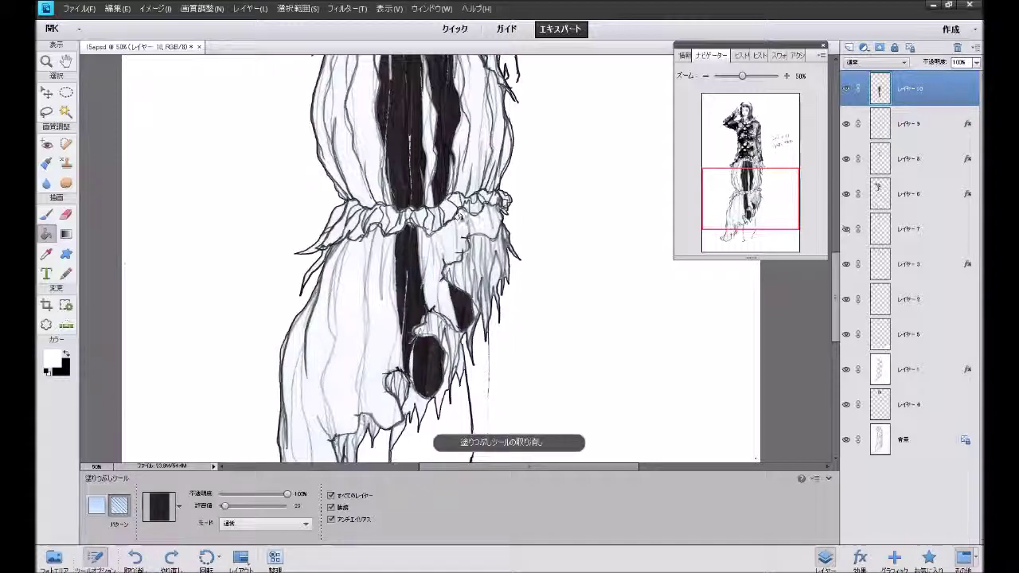
click(459, 222)
key(ctrl+z)
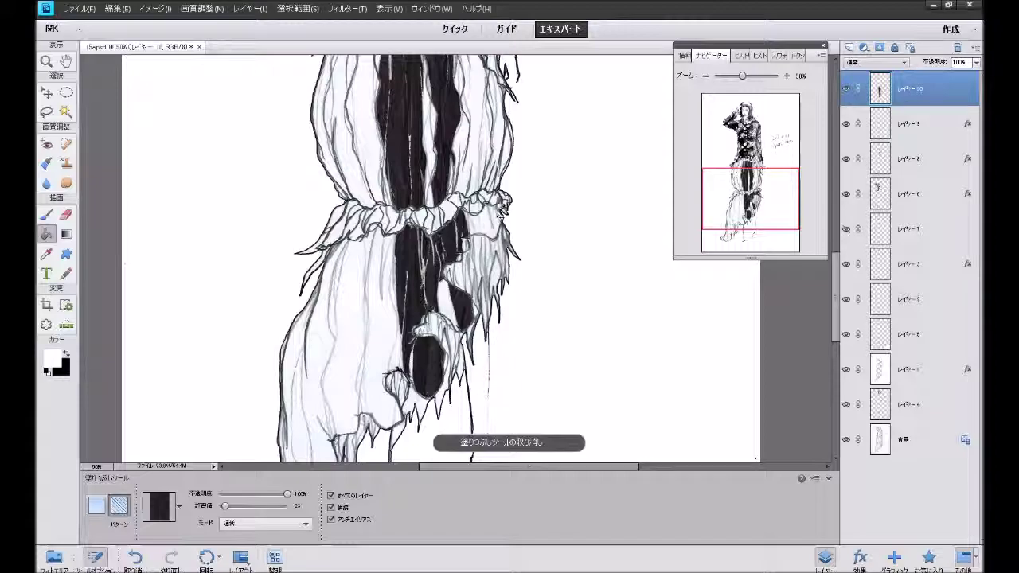
scroll(508, 209, up, 3)
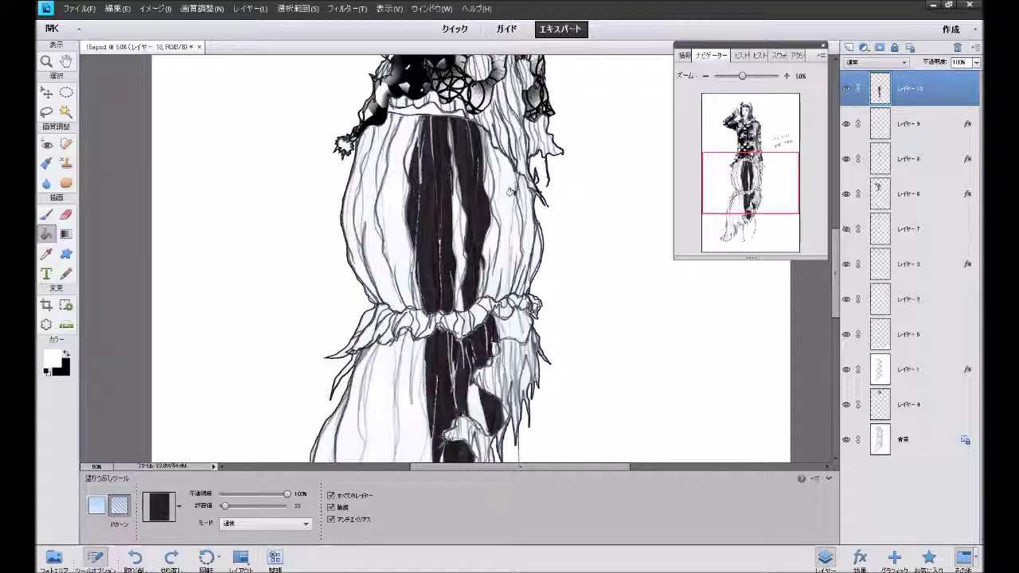
- Fill the stripes right of the dark panel and the left stripes and edge strip black
click(509, 191)
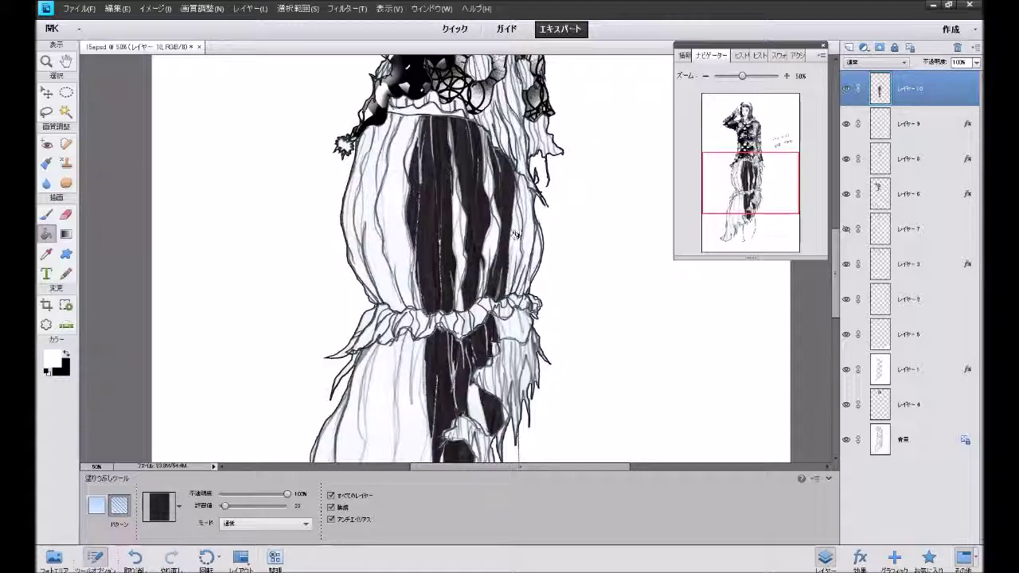
click(514, 232)
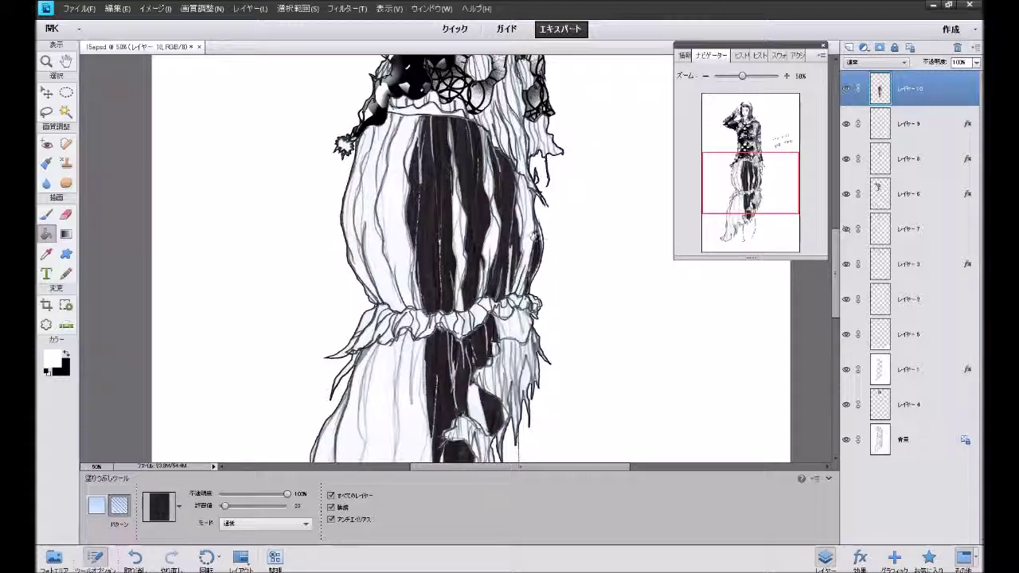
click(373, 250)
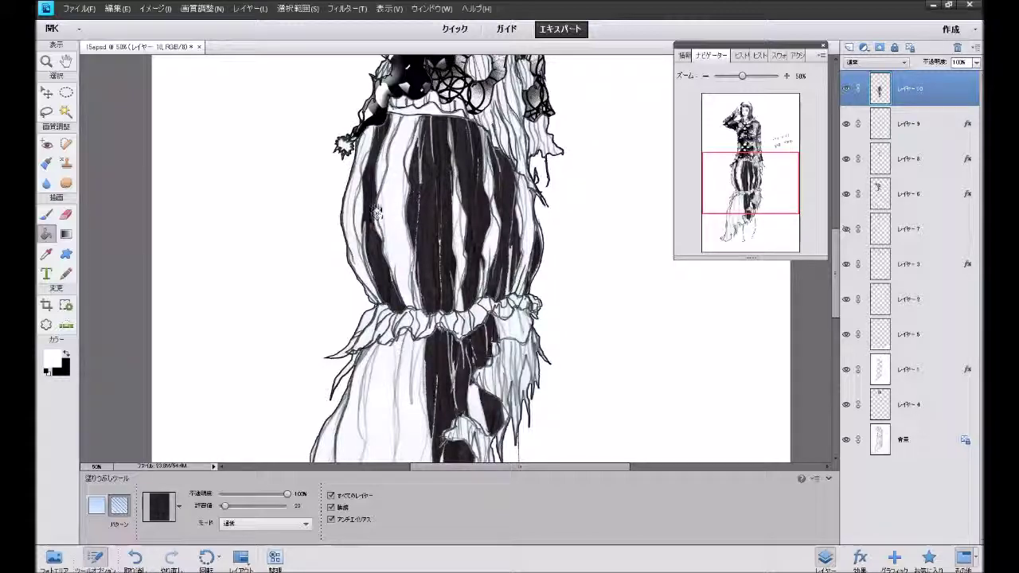
click(378, 161)
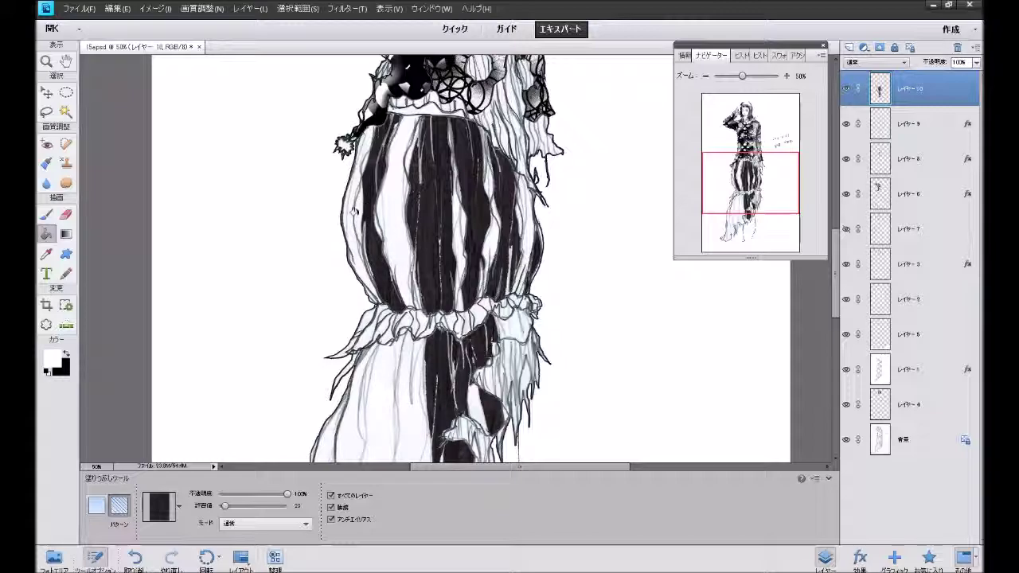
click(355, 212)
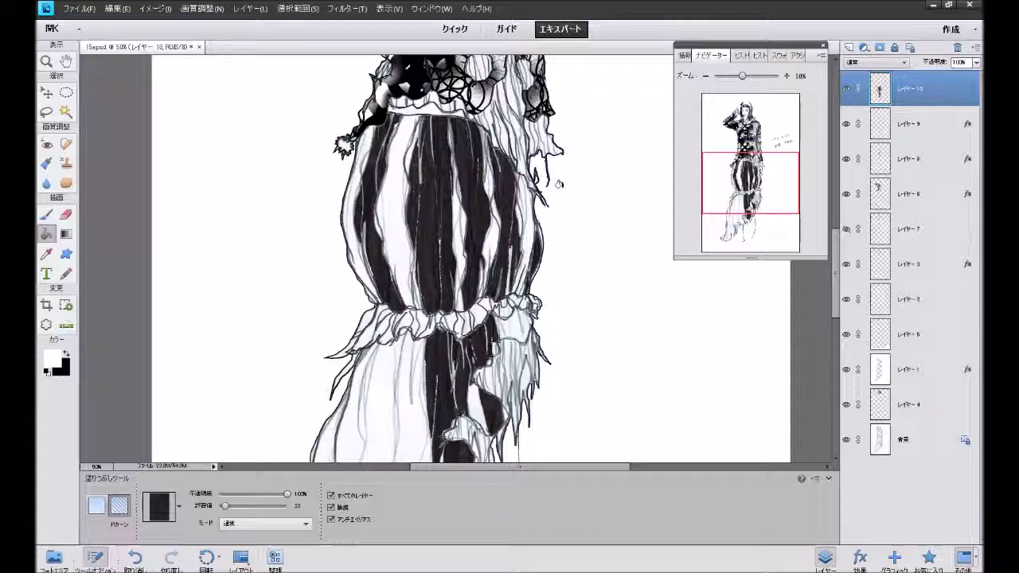
- Fill the narrow top strips and the tall left stripe of the skirt black
click(413, 146)
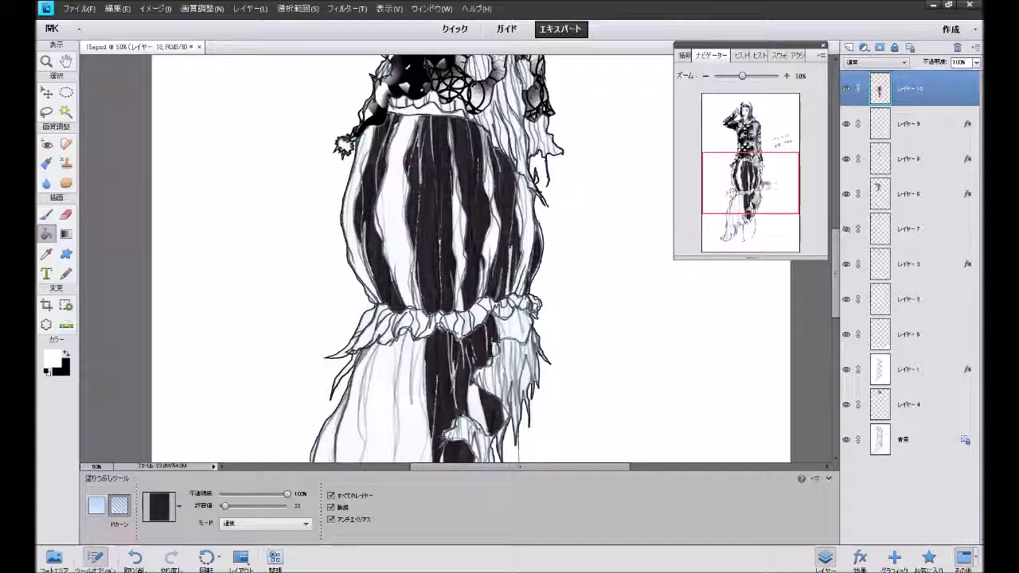
drag(749, 181, 750, 193)
click(493, 131)
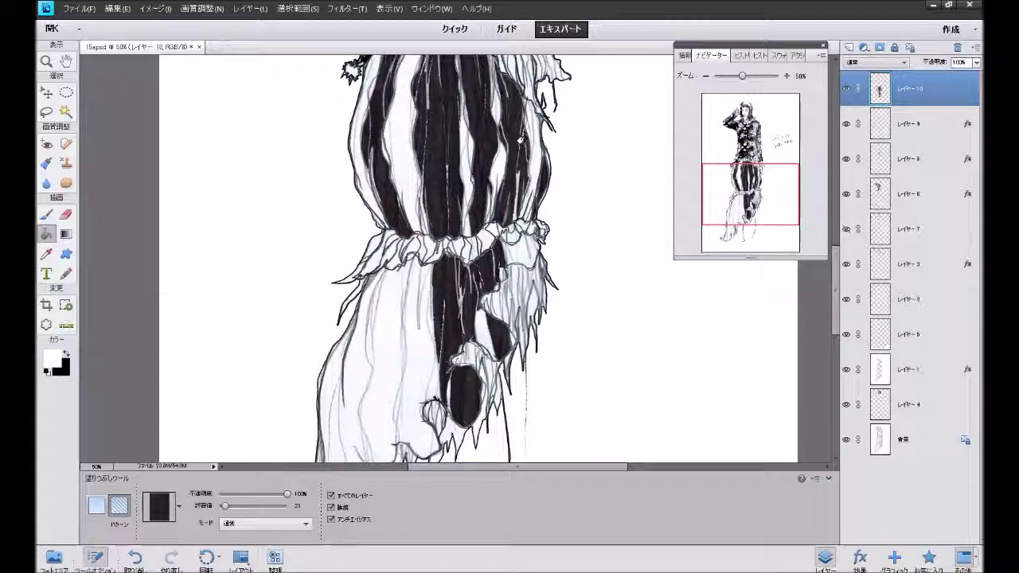
click(383, 339)
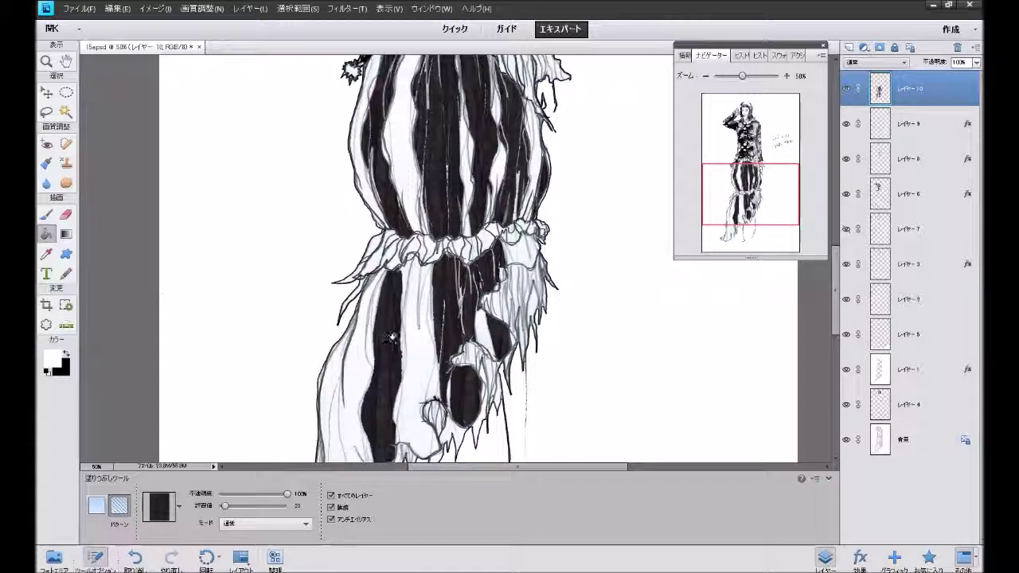
drag(718, 213, 715, 224)
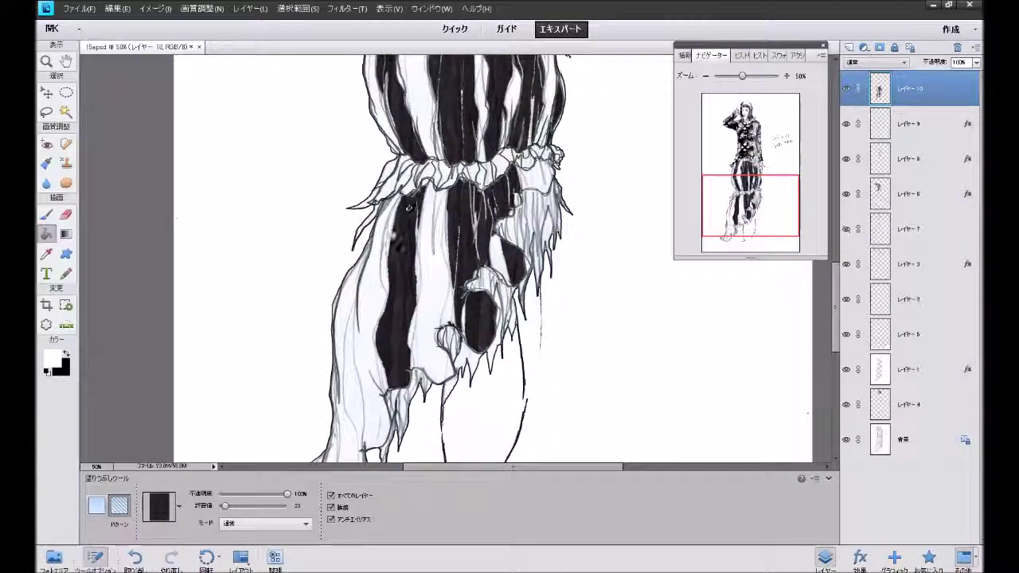
- Fill the left-side stripes down to the hem's far-left tip black, then pan back up
click(350, 369)
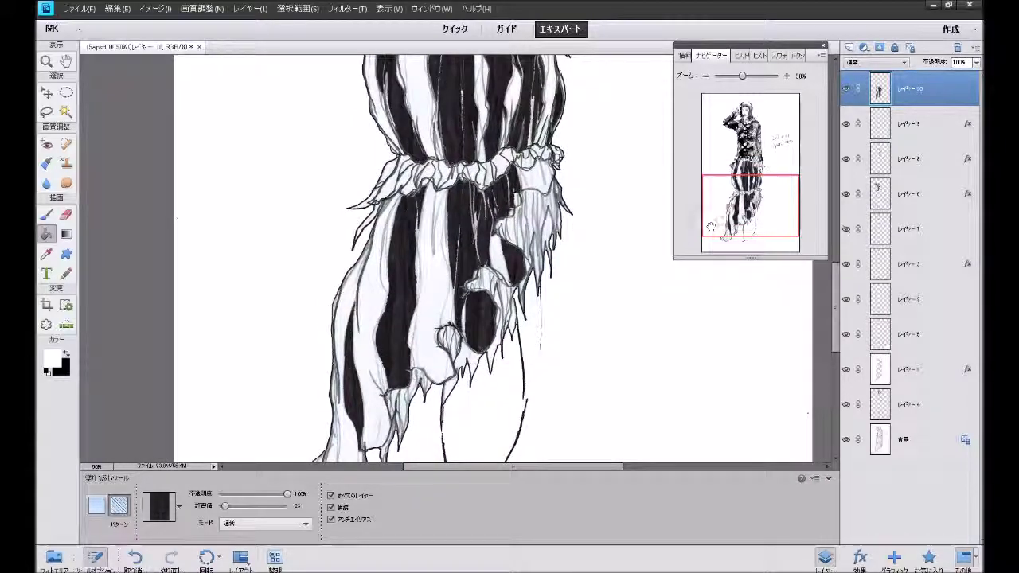
drag(730, 209, 720, 228)
click(340, 364)
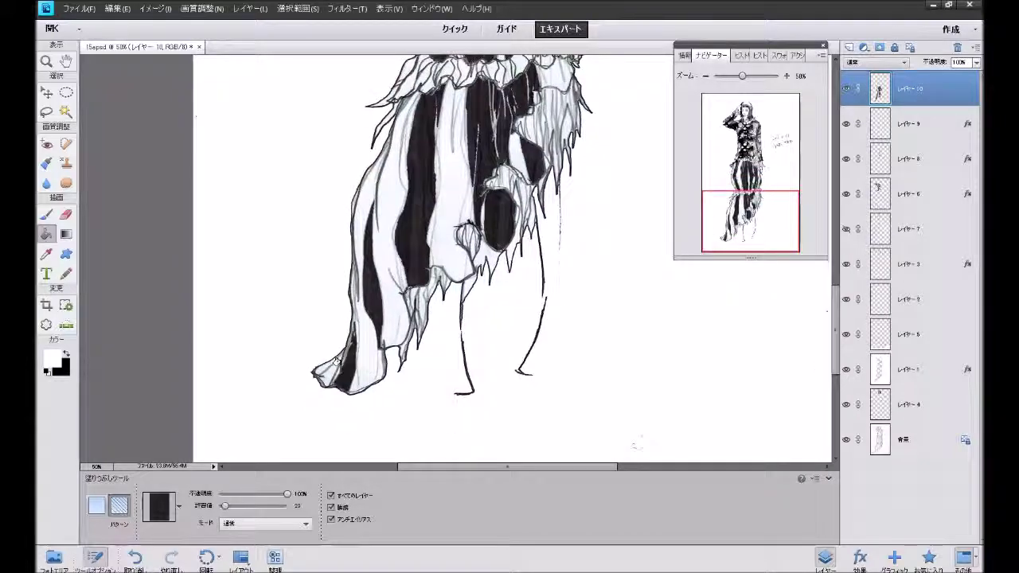
click(320, 370)
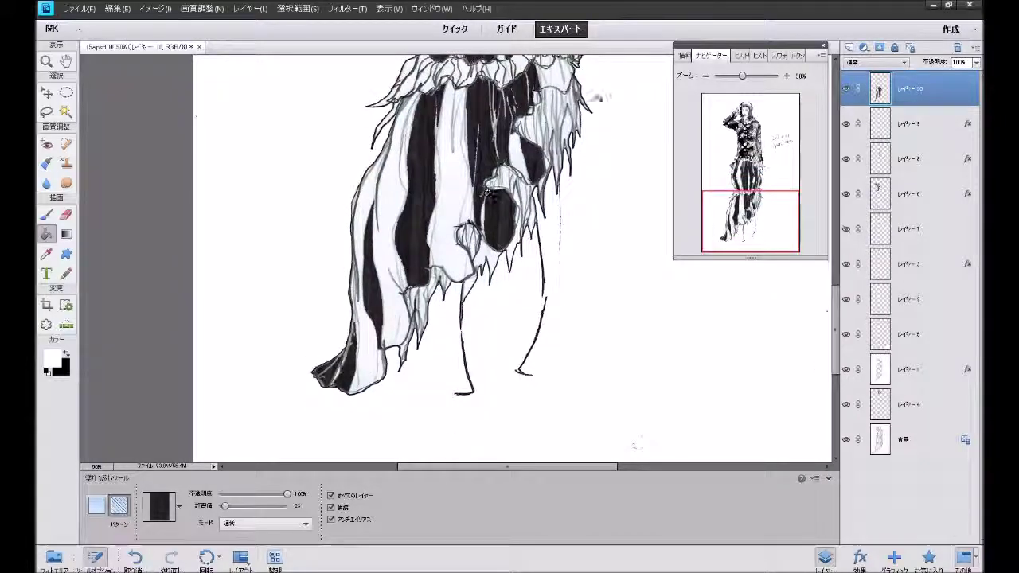
drag(739, 217, 741, 181)
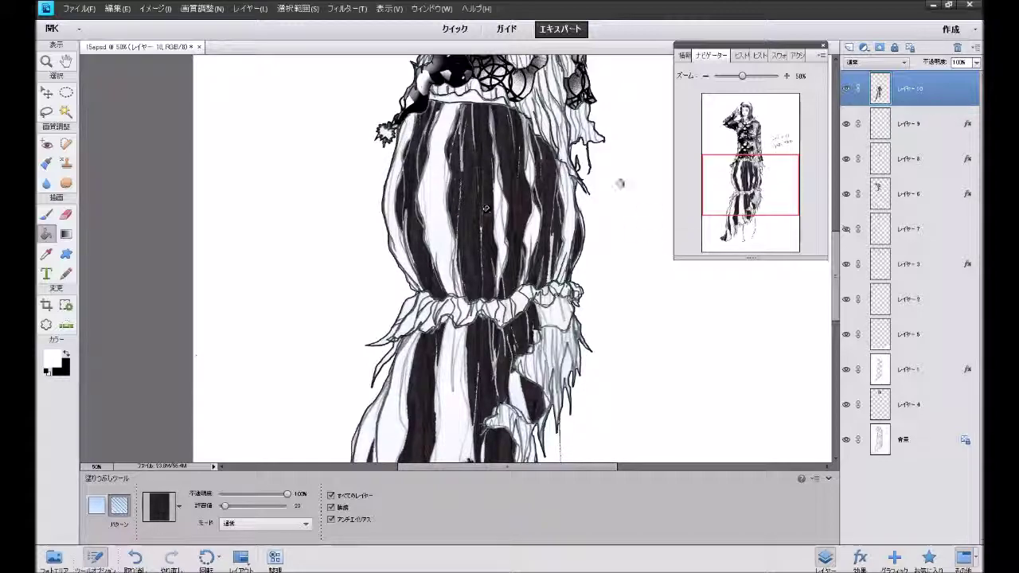
- Add a new layer and darken the white areas on the skirt's right
click(848, 48)
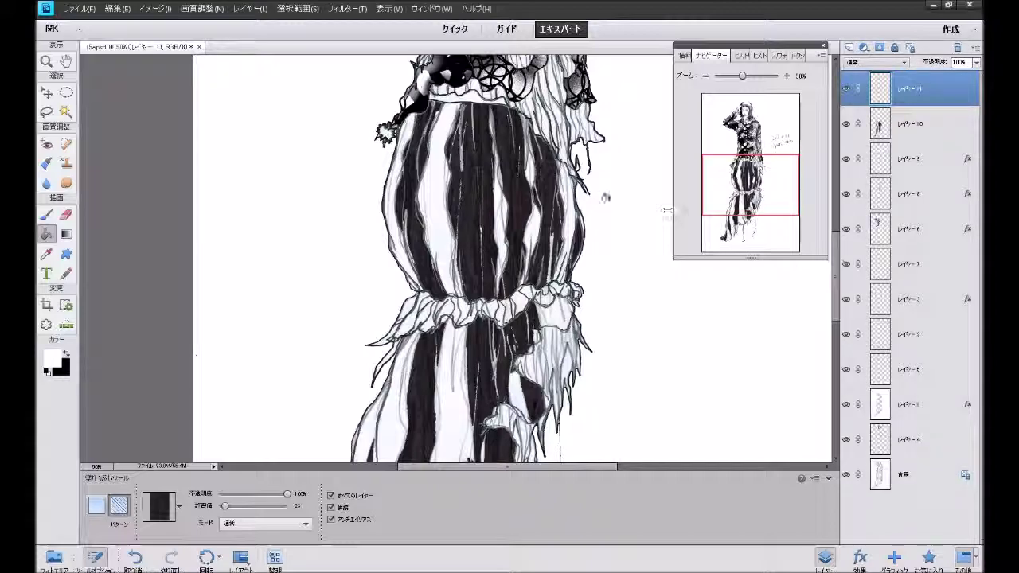
click(563, 224)
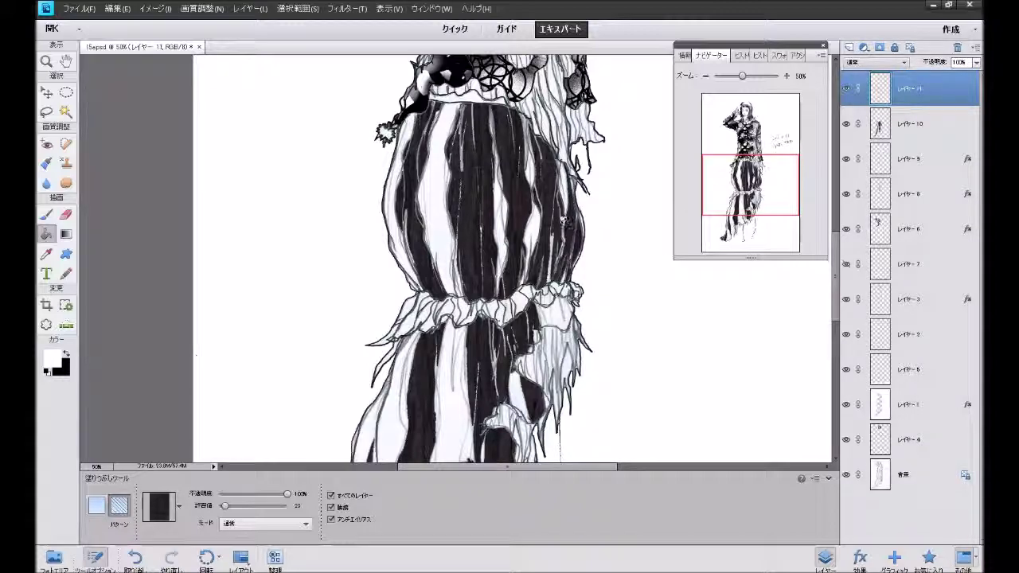
click(555, 169)
- Stamp the dark pattern with Pattern Stamp over the white skirt stripe on Layer 10
click(66, 162)
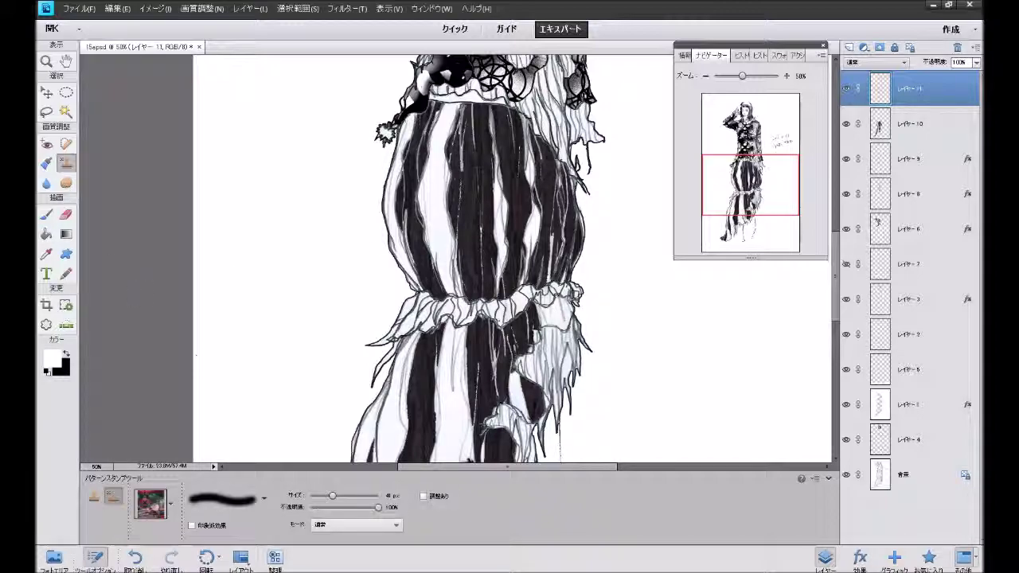
click(170, 503)
click(86, 201)
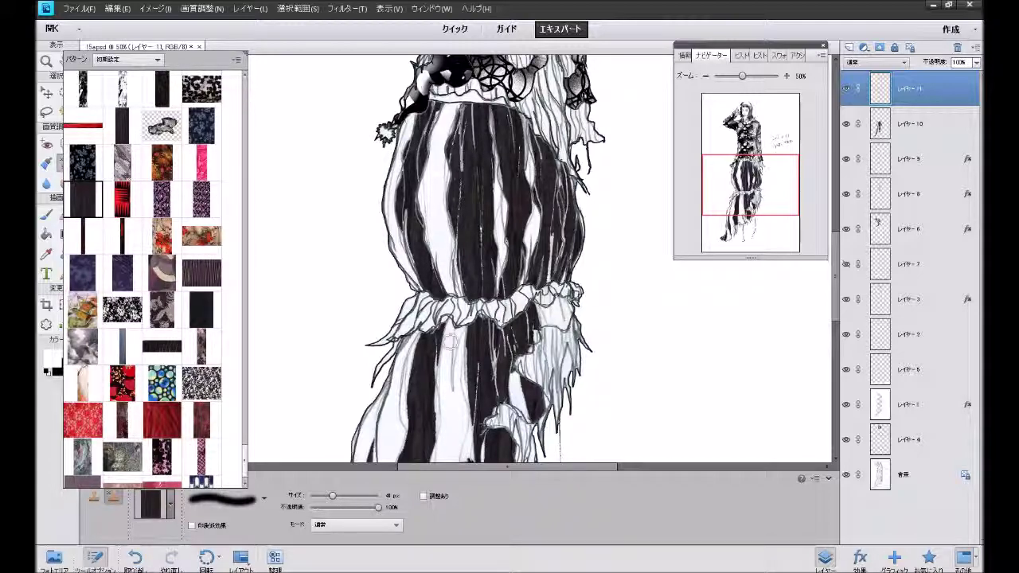
click(446, 272)
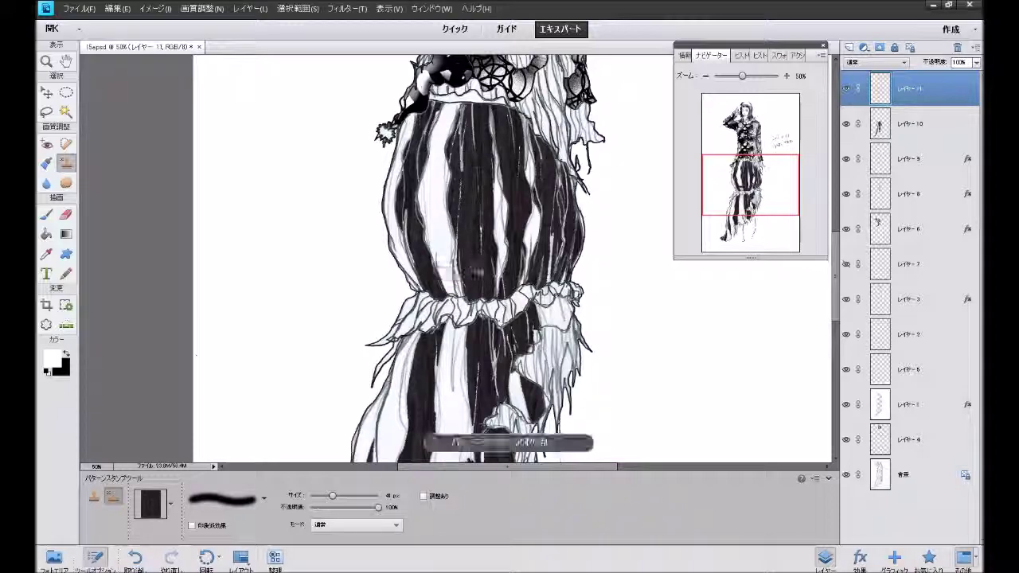
click(911, 126)
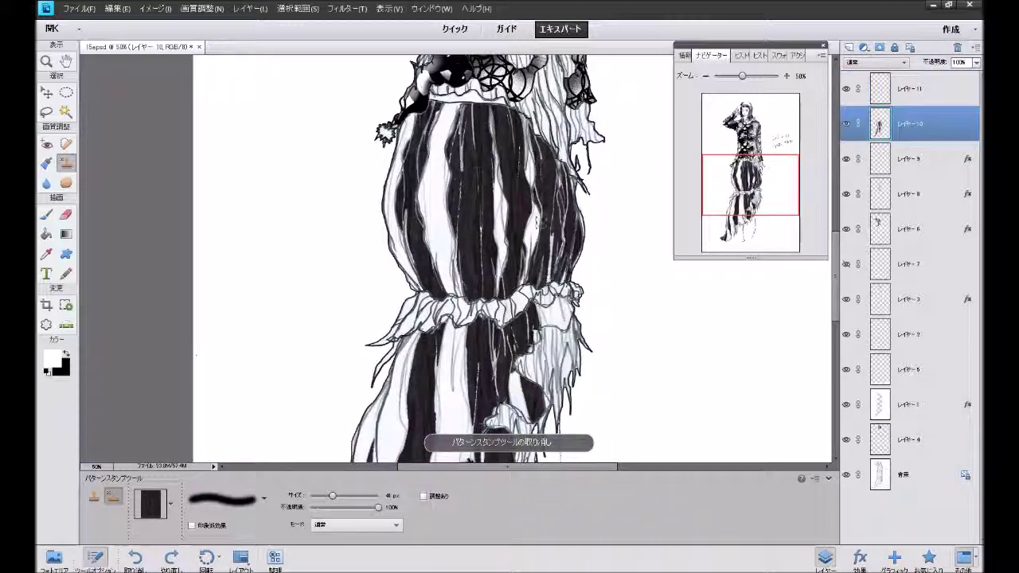
drag(478, 280, 485, 221)
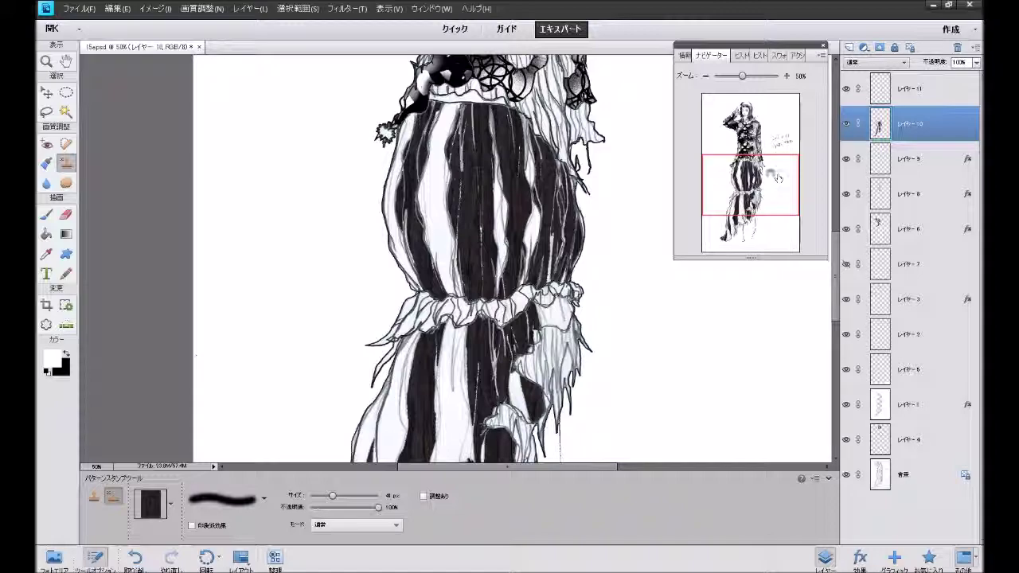
drag(765, 173, 767, 192)
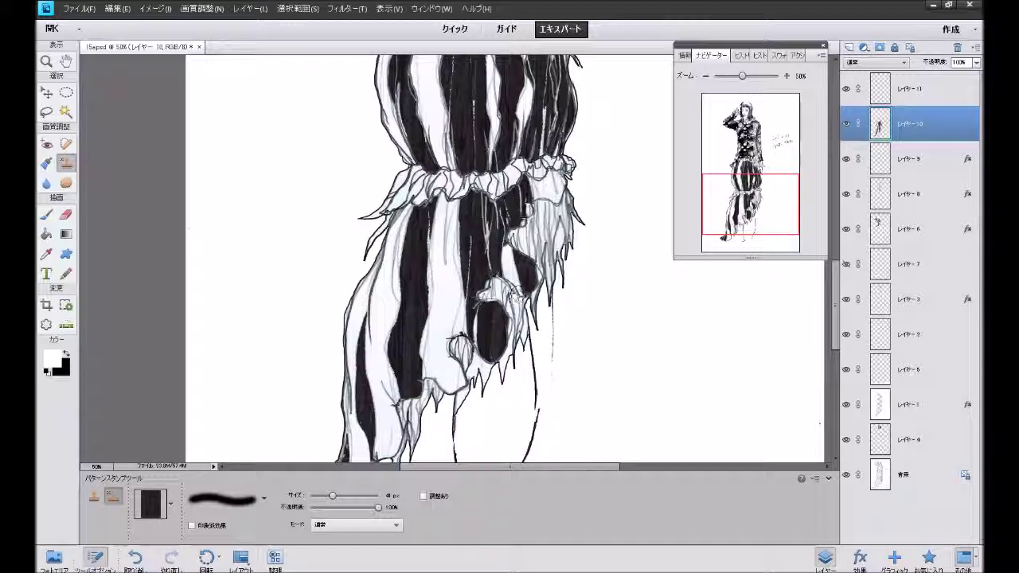
drag(786, 197, 766, 177)
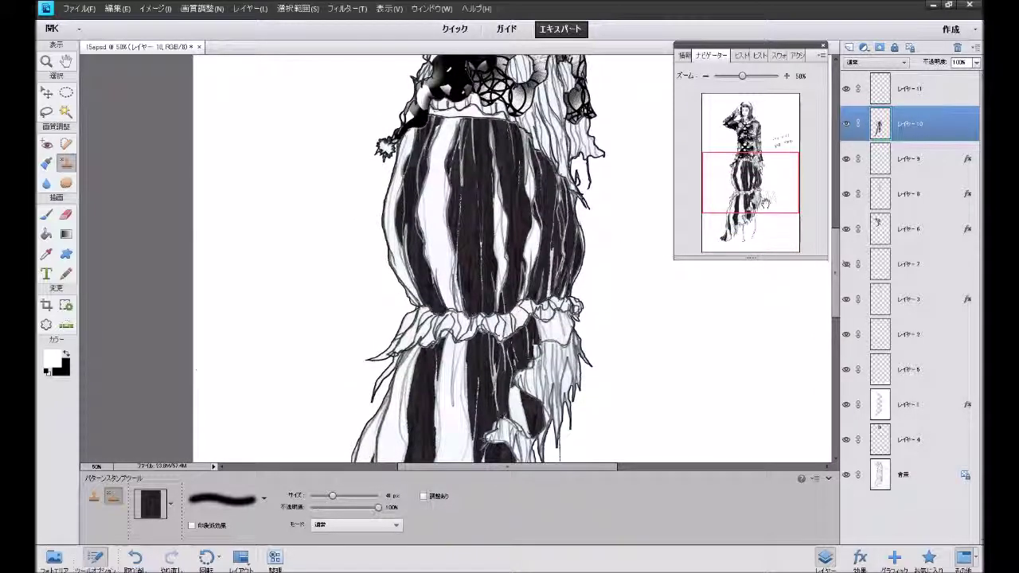
- On Layer 11, pattern-fill the light skirt stripes and a small gap dark, undoing one fill
click(895, 90)
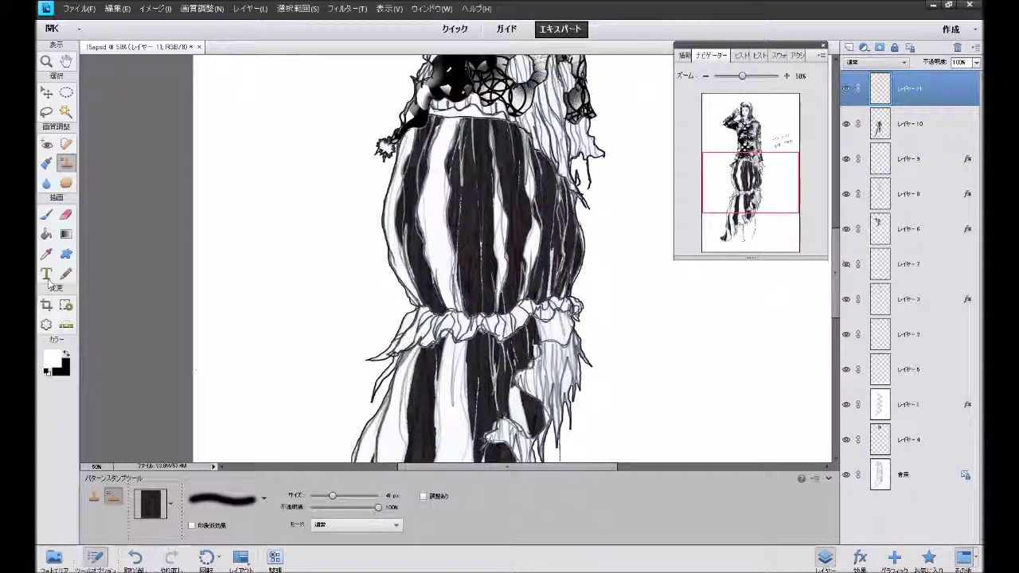
click(46, 234)
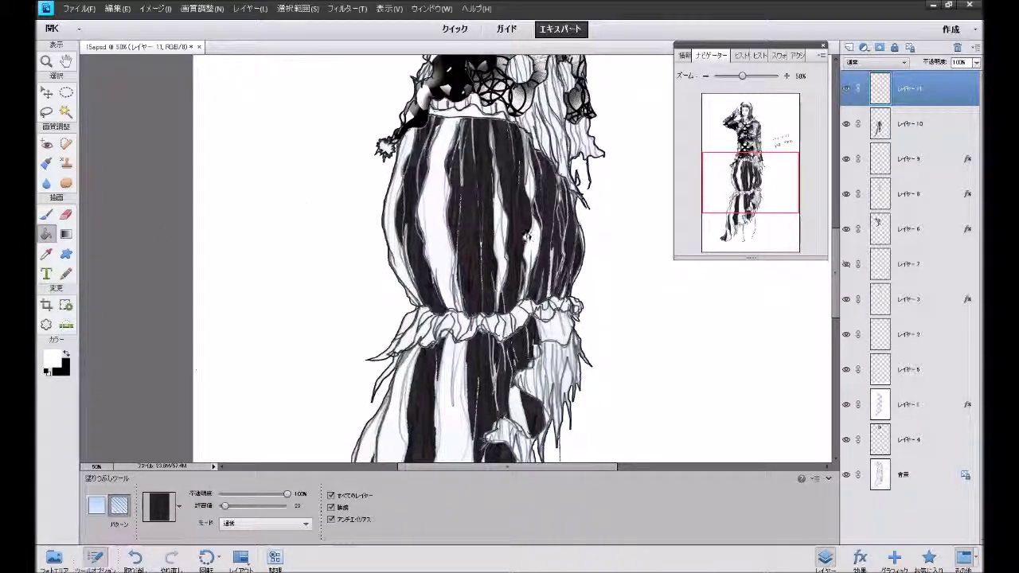
click(527, 236)
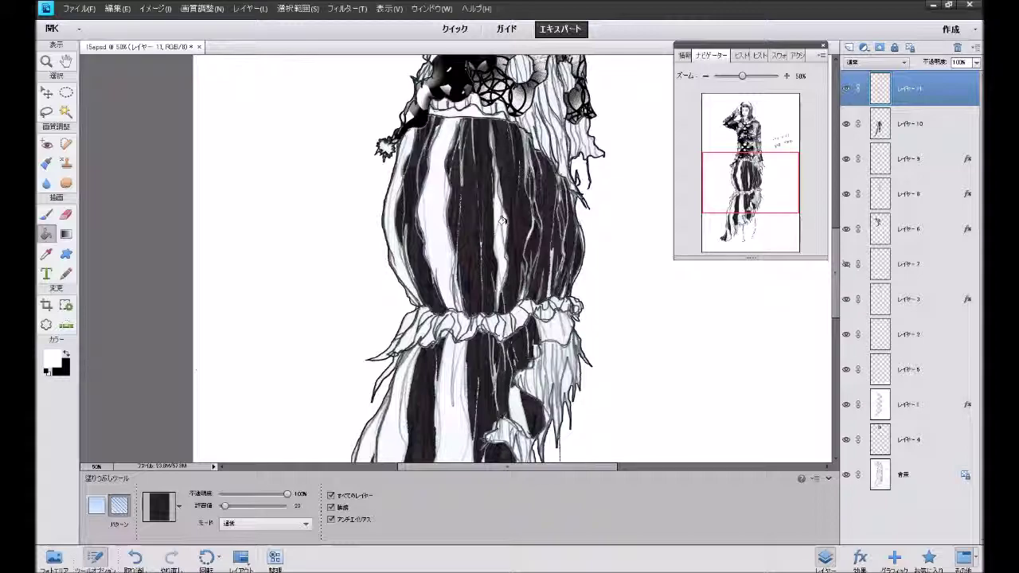
click(497, 248)
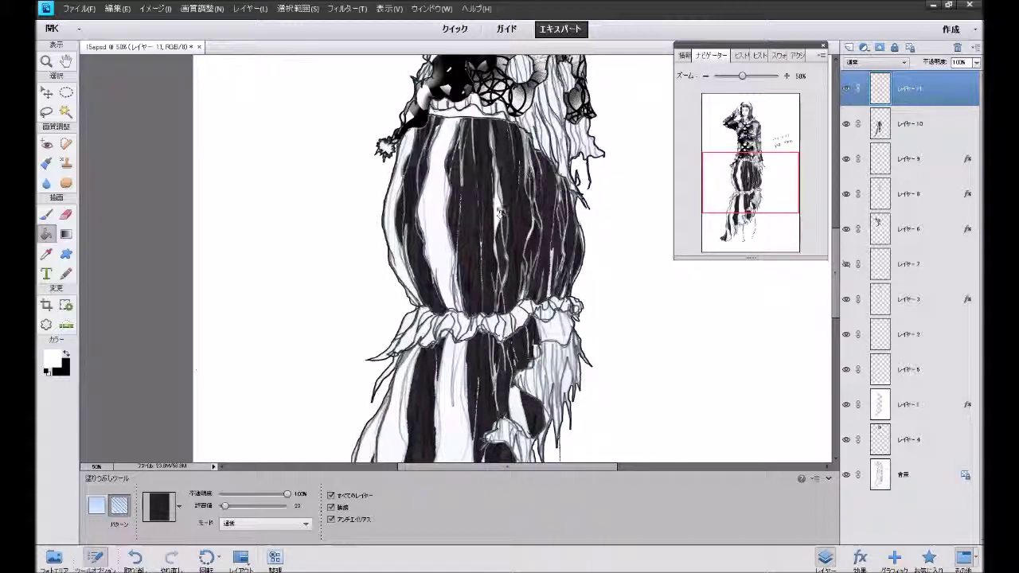
click(495, 210)
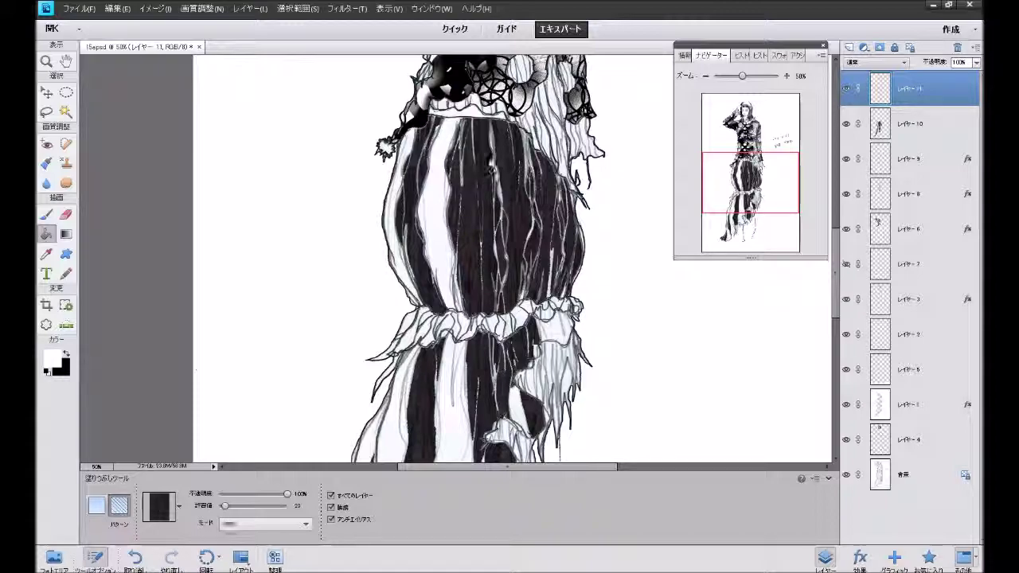
click(433, 200)
click(418, 212)
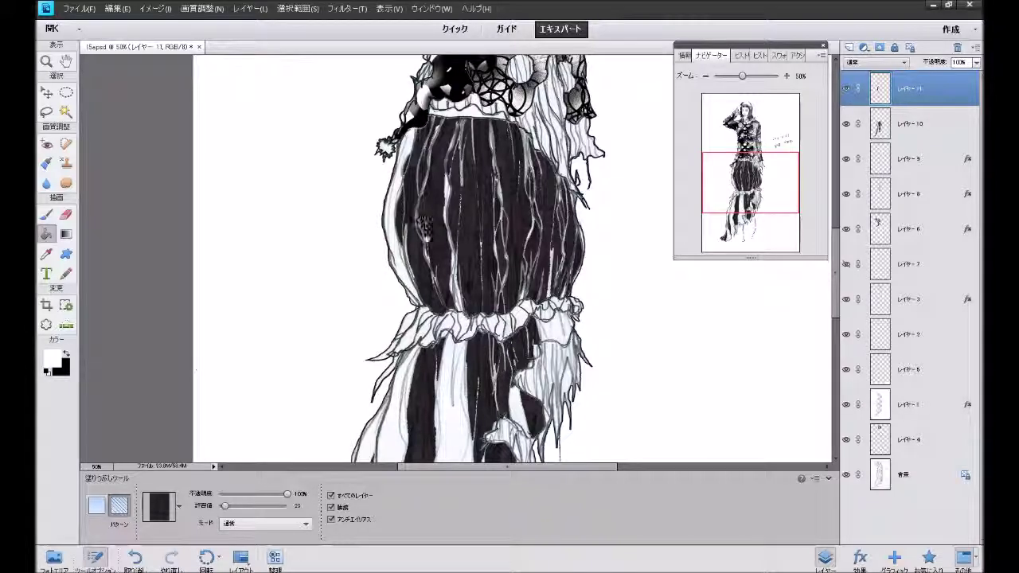
key(ctrl+z)
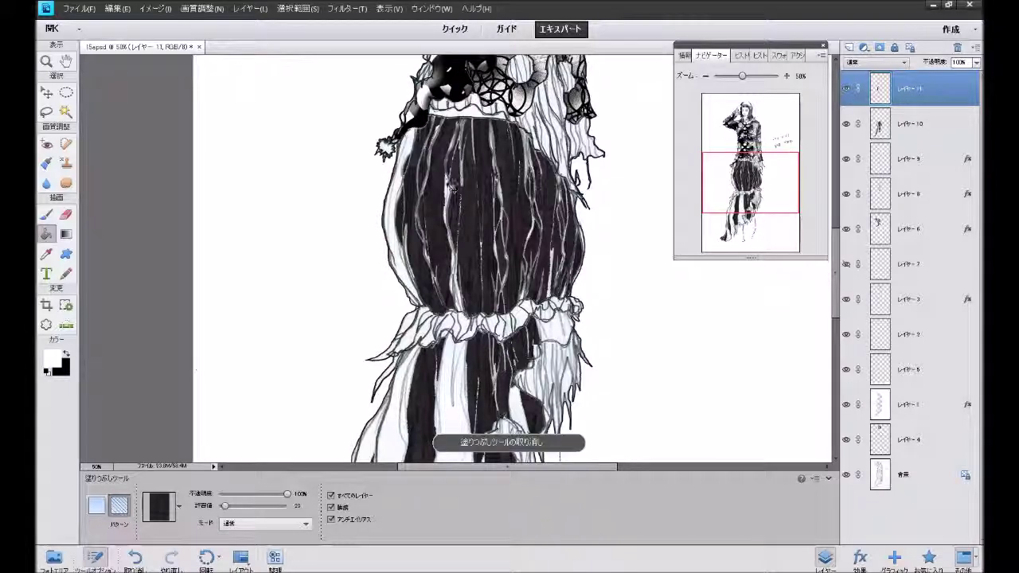
- Set fill tolerance to 32 and pattern-fill the remaining stripes and left strip dark
click(179, 506)
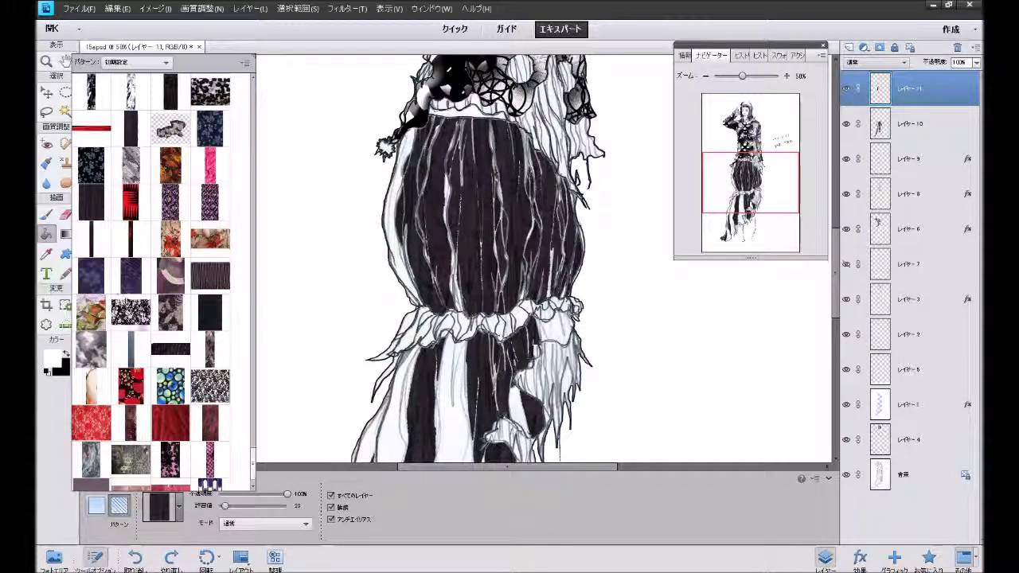
click(225, 507)
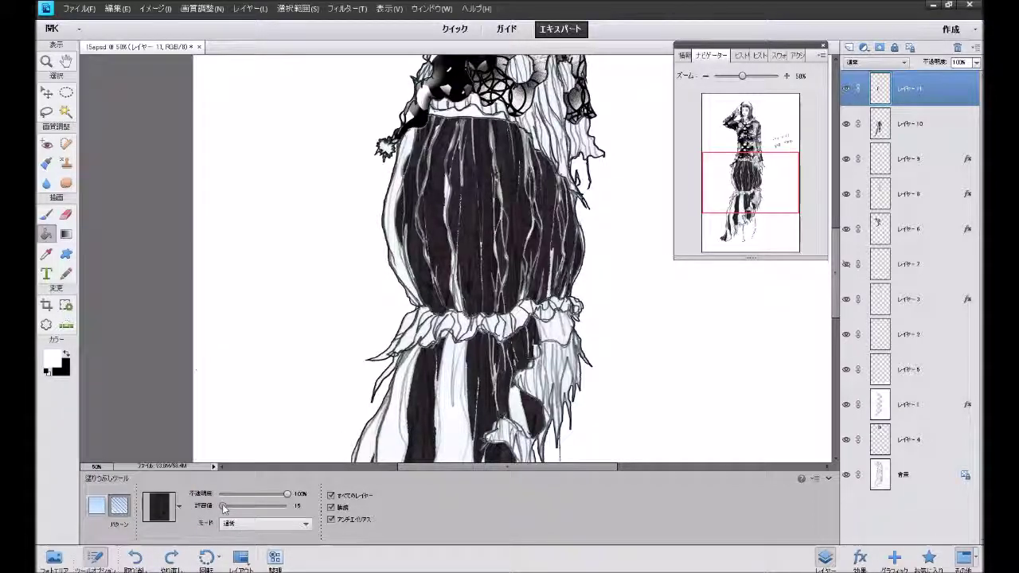
drag(227, 508, 228, 507)
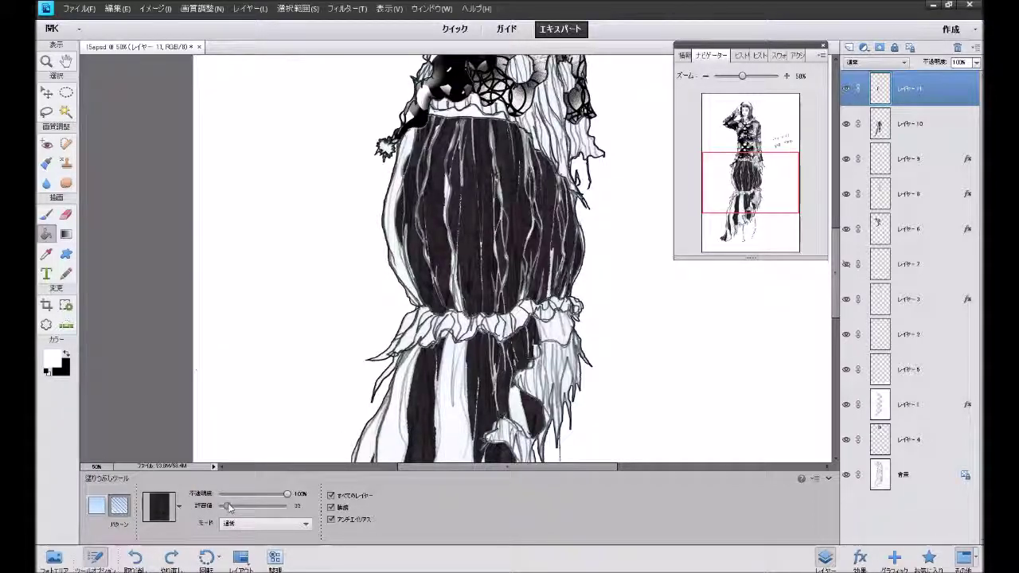
click(455, 293)
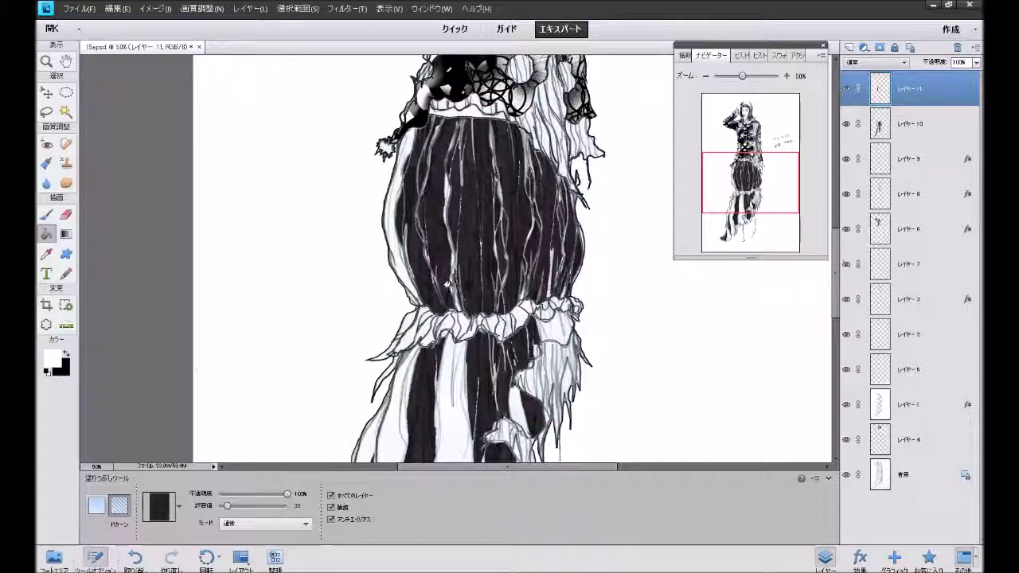
click(443, 179)
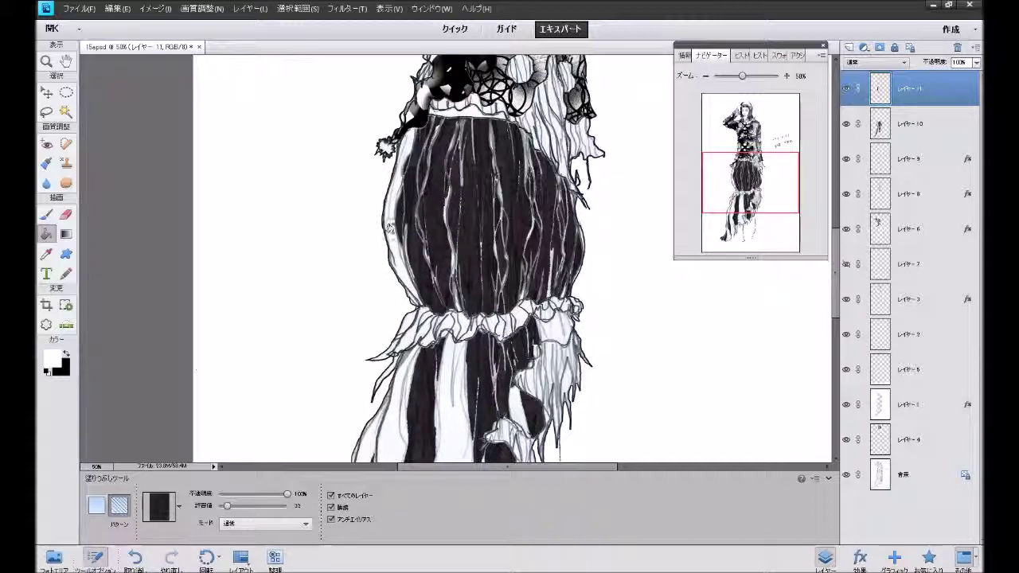
click(389, 218)
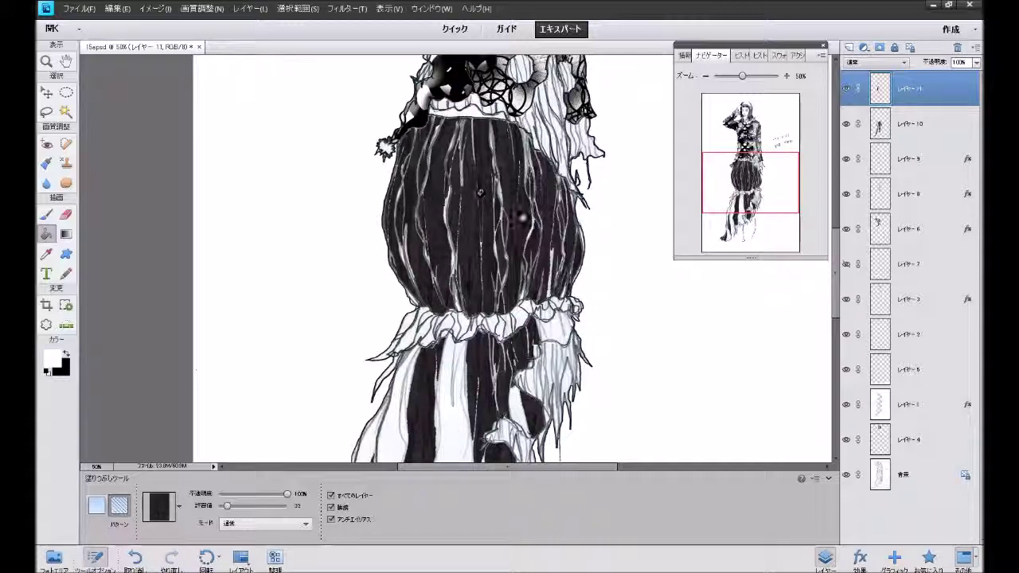
- Pattern-fill the lower skirt's middle stripe, patches by the ruffle and oval, and left strip dark
drag(522, 378, 498, 223)
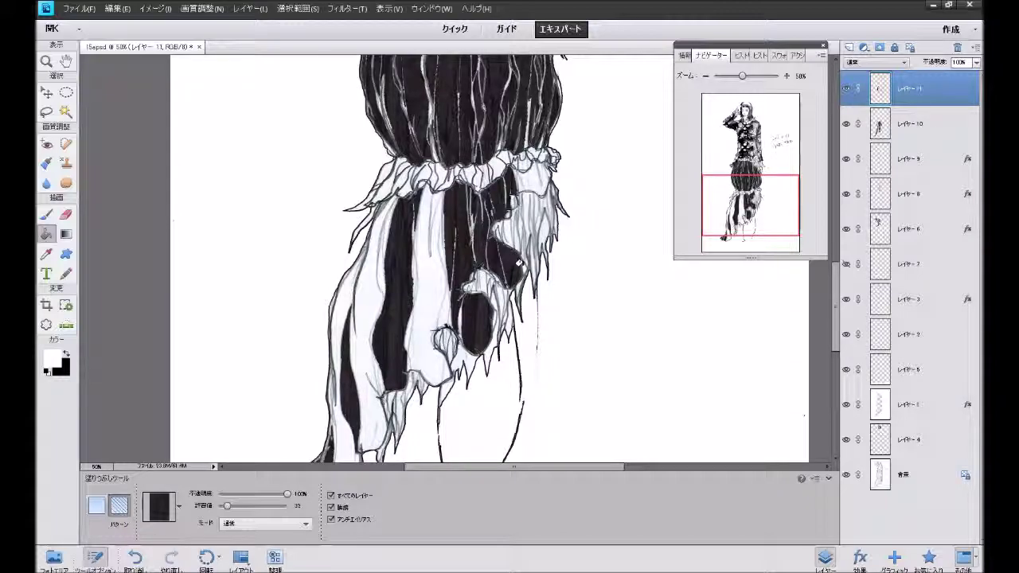
click(532, 180)
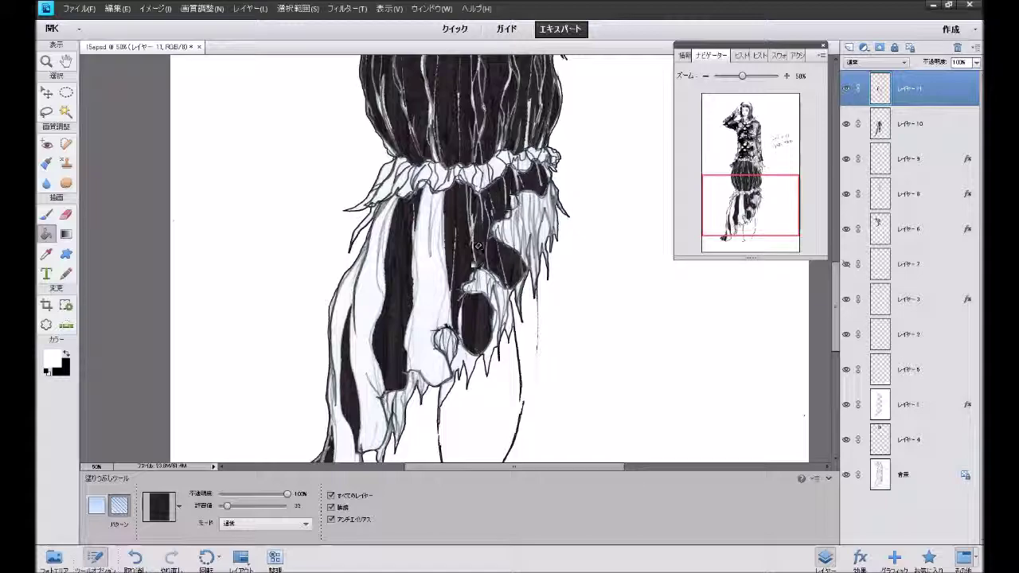
click(442, 327)
click(427, 296)
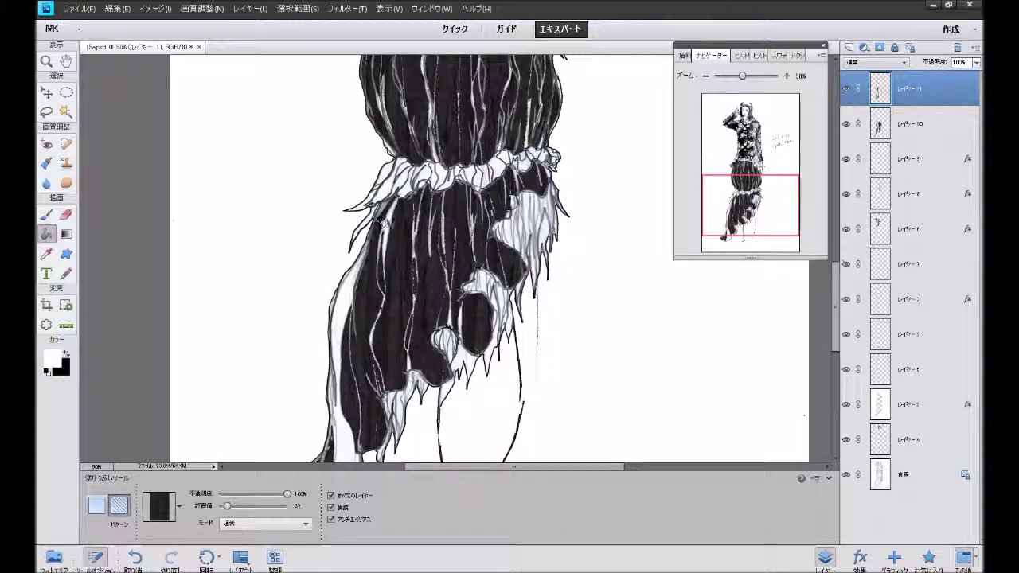
click(381, 223)
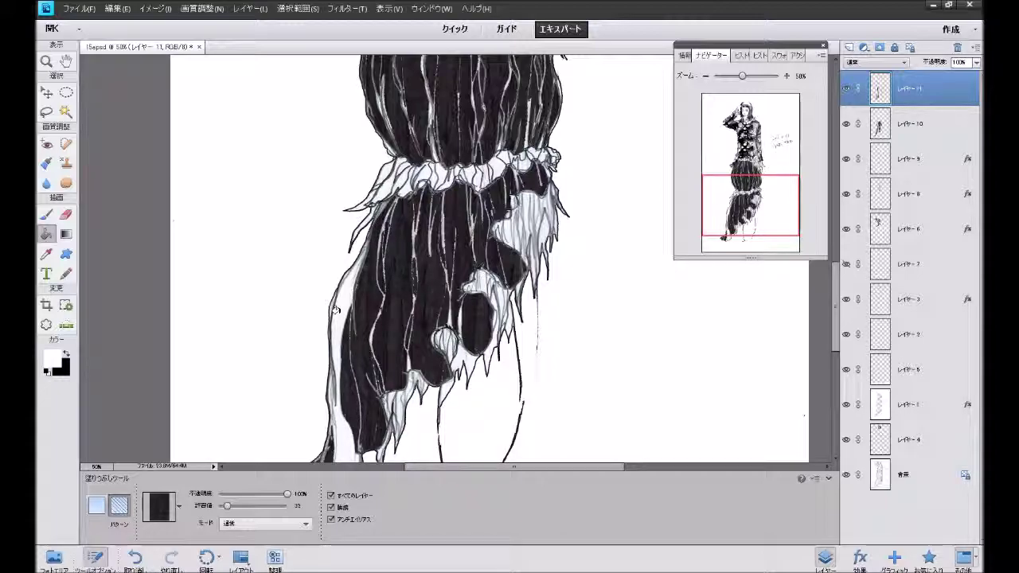
scroll(684, 218, down, 1)
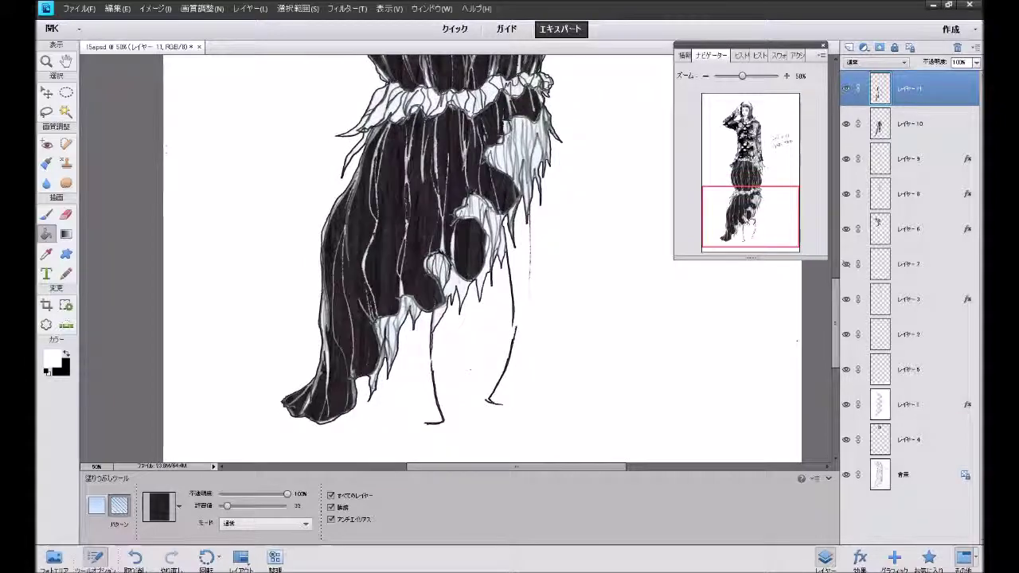
scroll(684, 217, up, 2)
scroll(684, 217, up, 1)
scroll(683, 217, up, 1)
scroll(505, 255, down, 3)
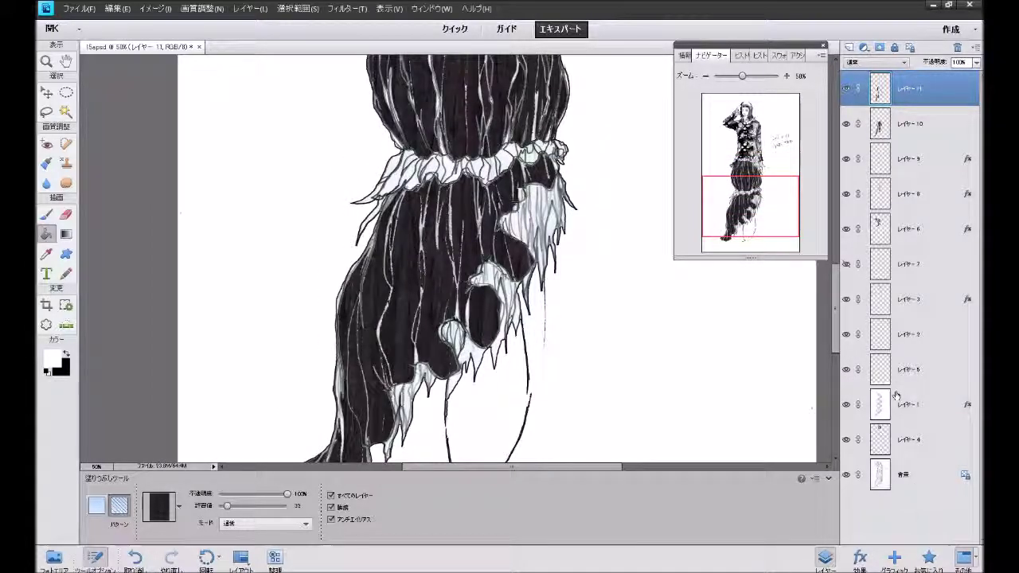
- Apply the 暗い favourite style and add a stroke outline to Layer 11's style
click(927, 559)
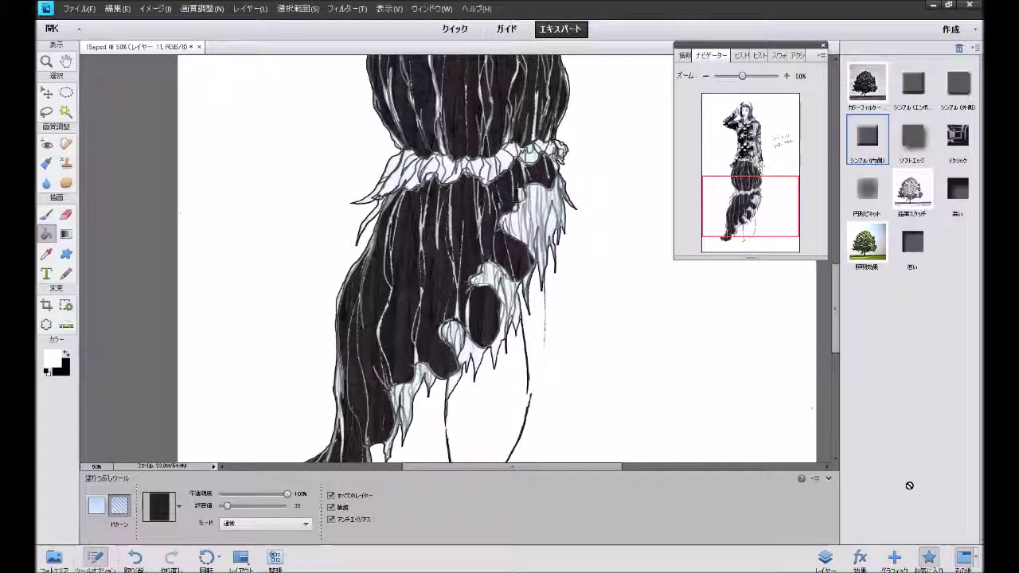
double_click(909, 247)
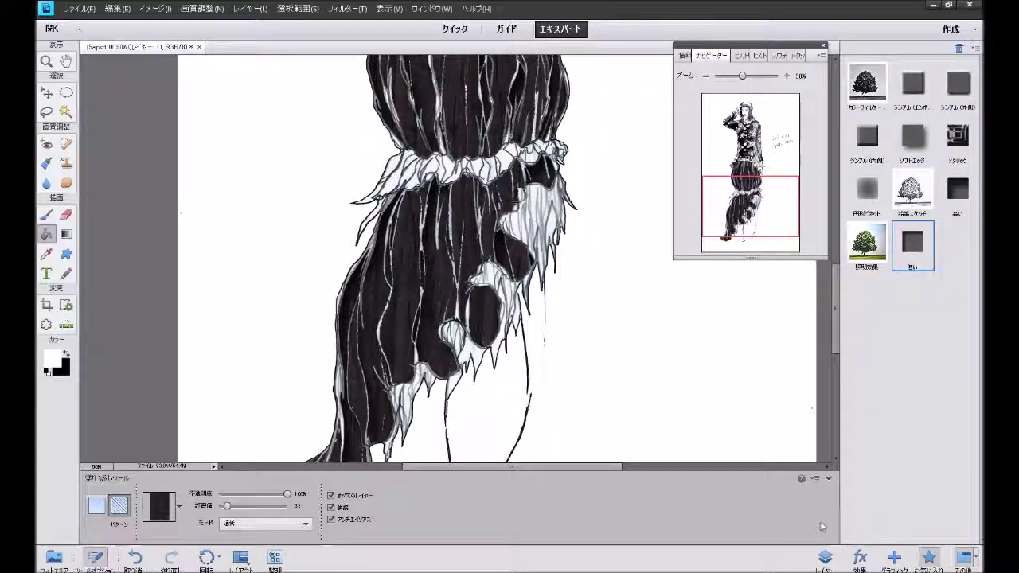
click(825, 557)
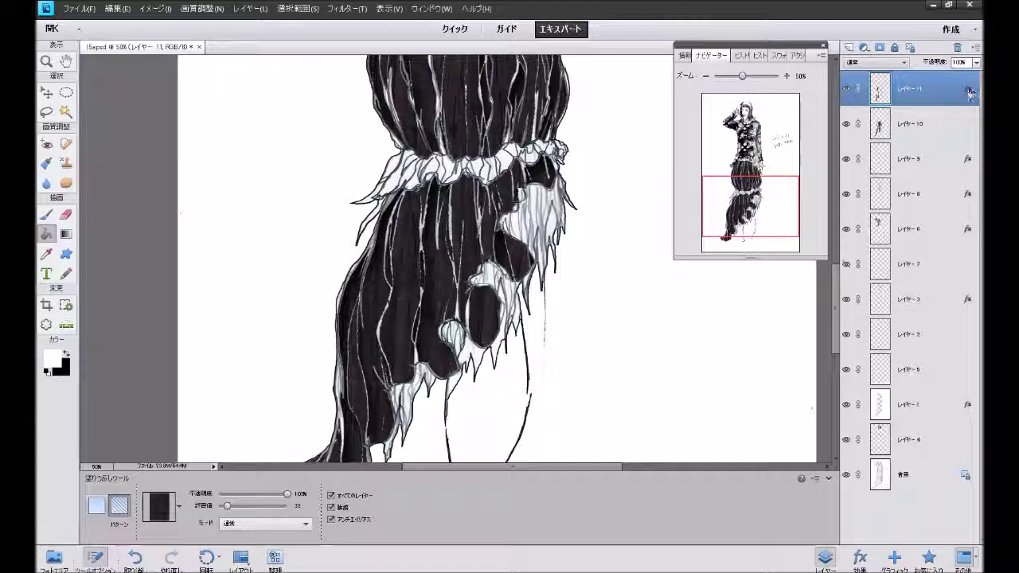
double_click(970, 90)
click(705, 393)
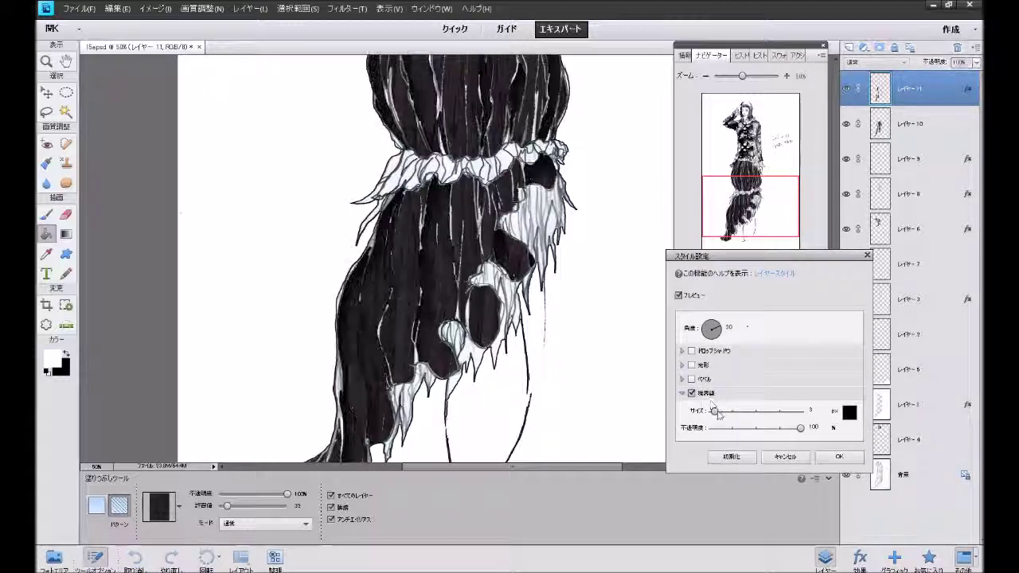
click(708, 456)
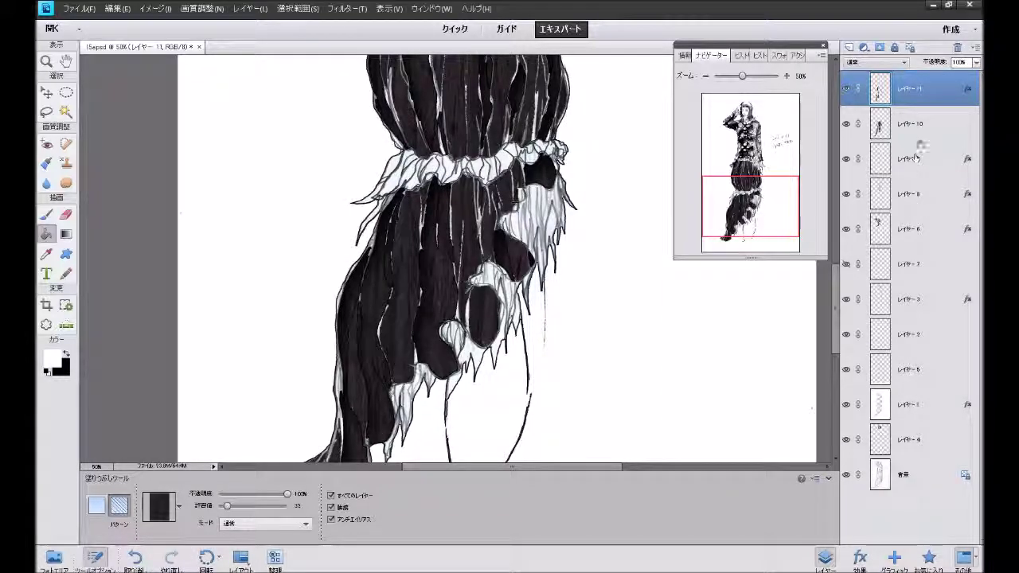
- Apply the シンプル(内側) inner bevel style to Layer 10
click(921, 137)
click(860, 557)
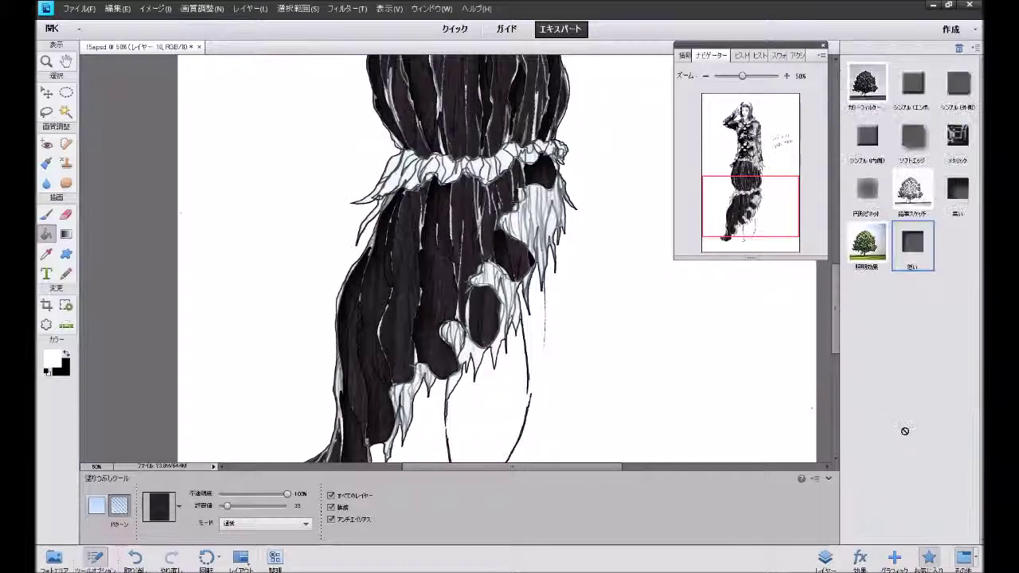
double_click(862, 143)
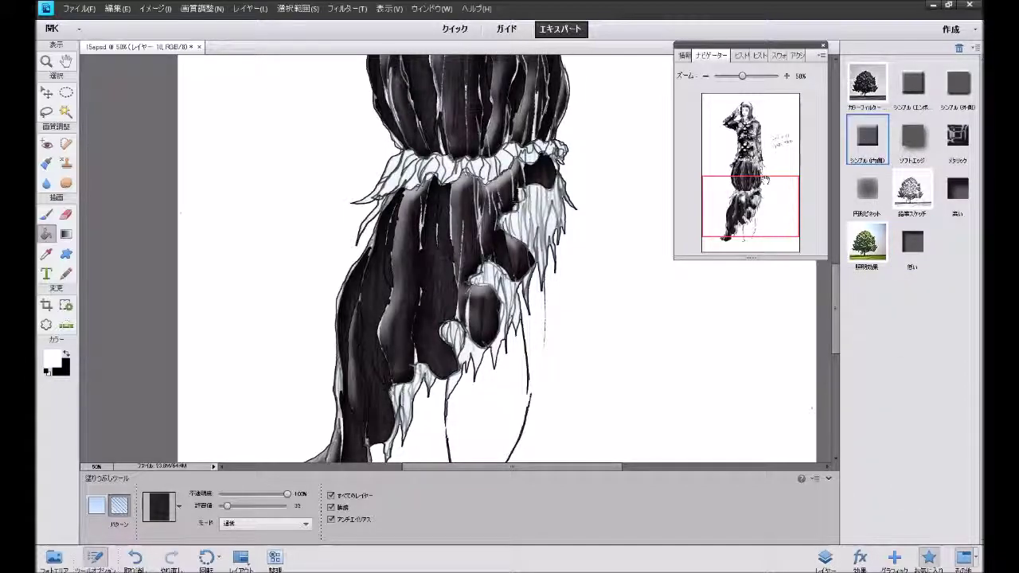
drag(744, 195, 742, 142)
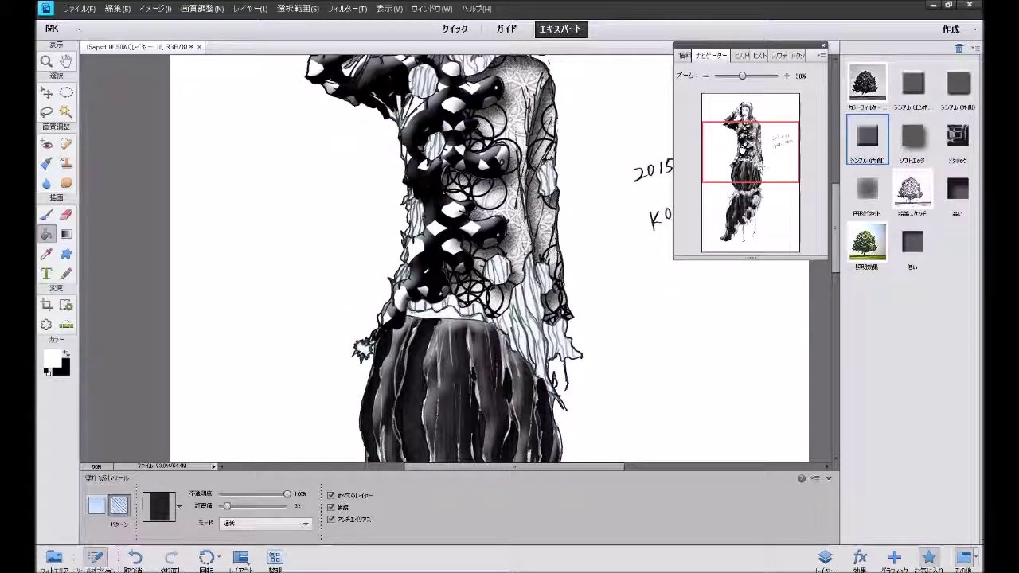
drag(742, 141, 741, 152)
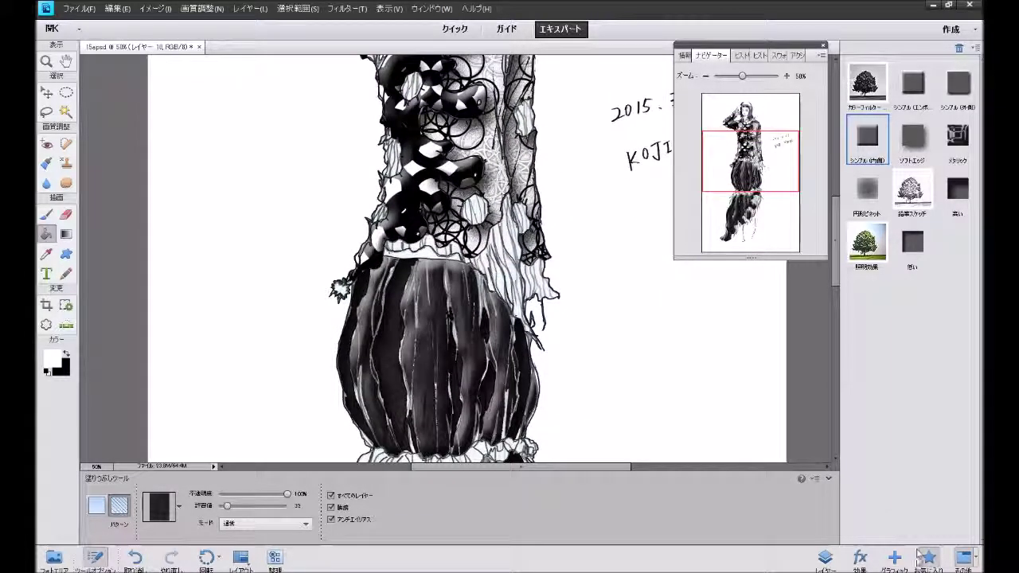
- Add a 3 px black stroke to Layer 10's bevel style settings
click(827, 558)
double_click(967, 123)
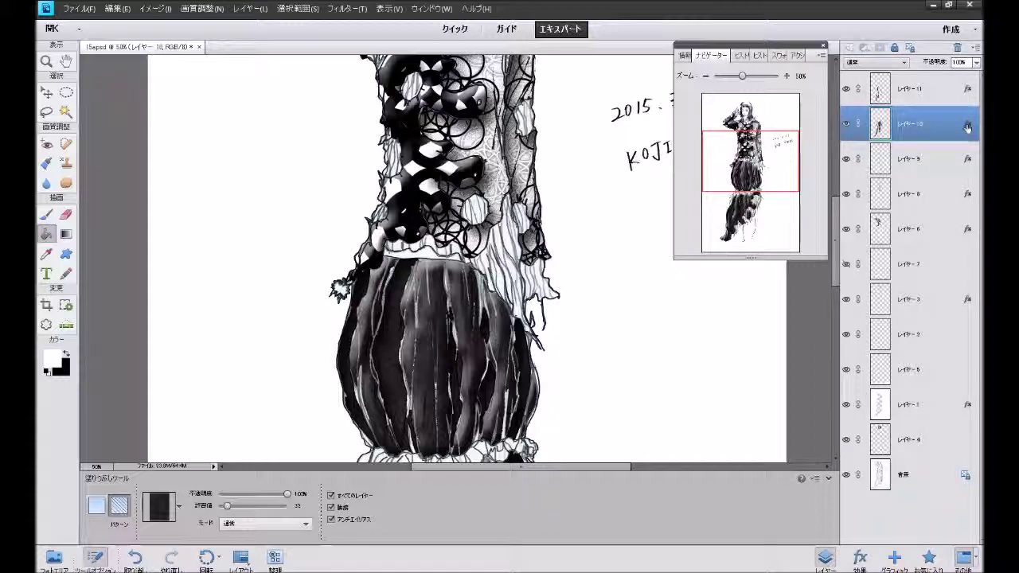
click(691, 434)
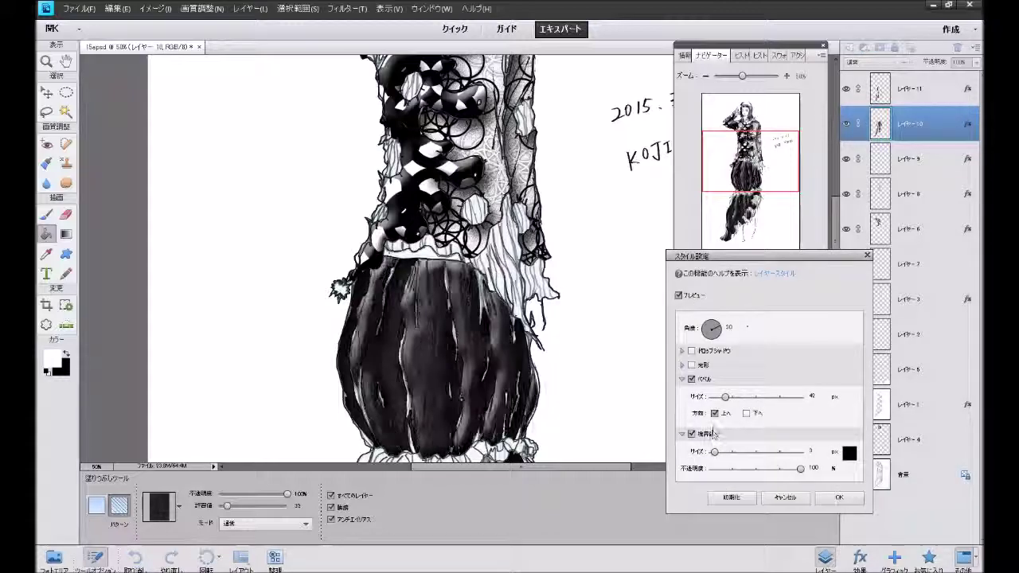
click(838, 496)
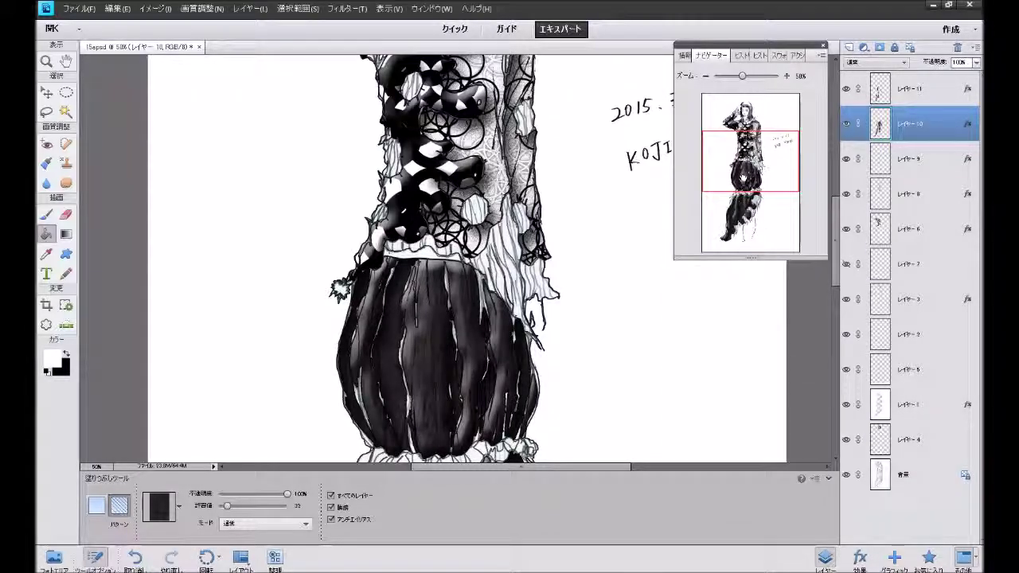
scroll(462, 262, down, 3)
scroll(462, 263, down, 3)
scroll(461, 263, down, 2)
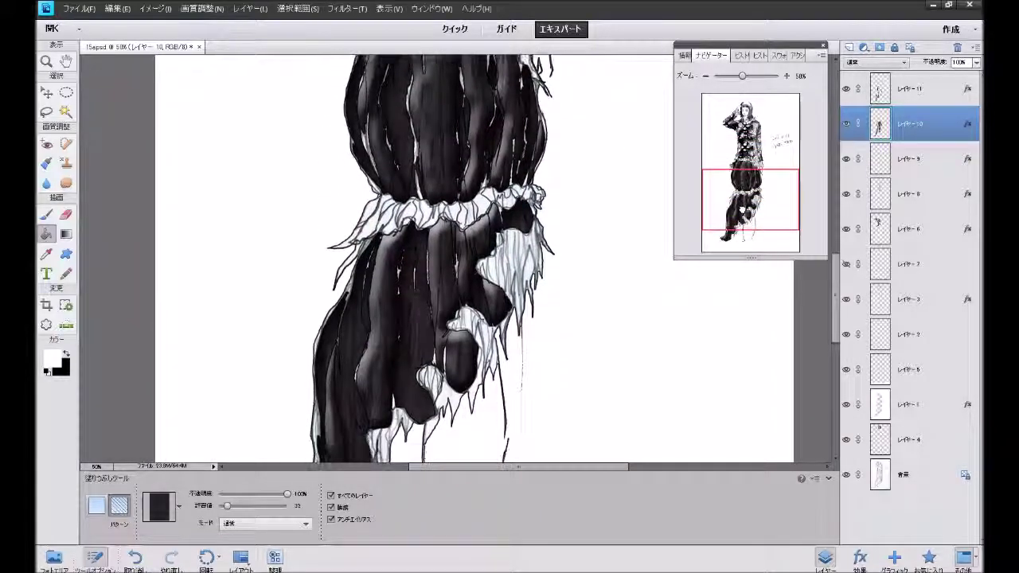
scroll(461, 262, down, 2)
scroll(462, 262, up, 1)
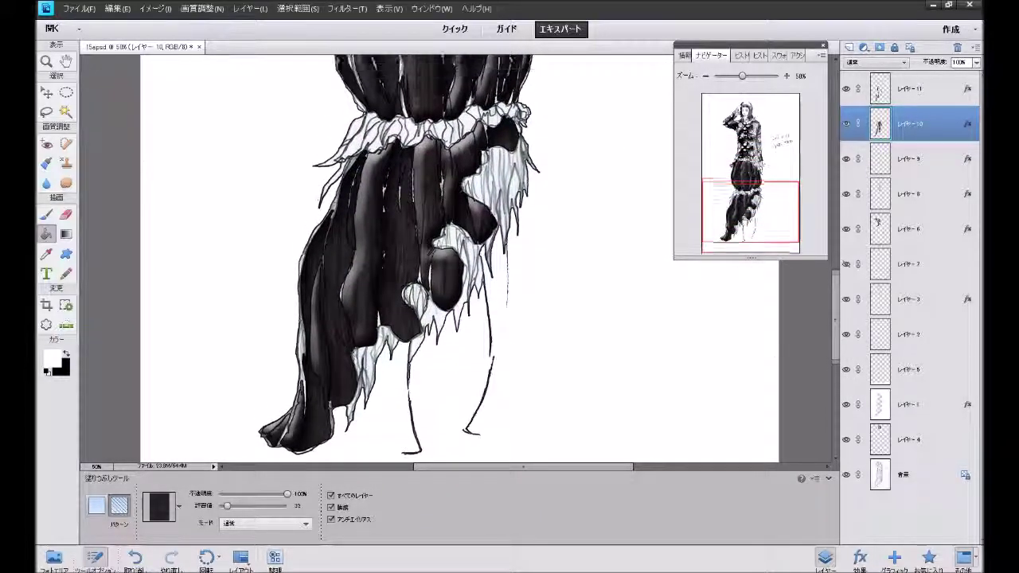
scroll(462, 262, up, 1)
scroll(462, 263, up, 1)
scroll(462, 263, up, 2)
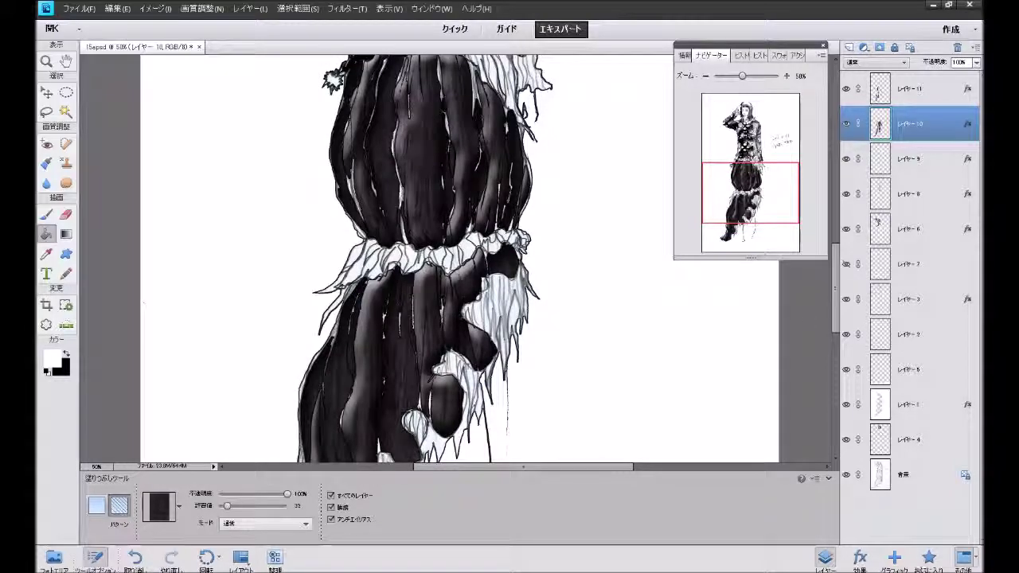
click(936, 97)
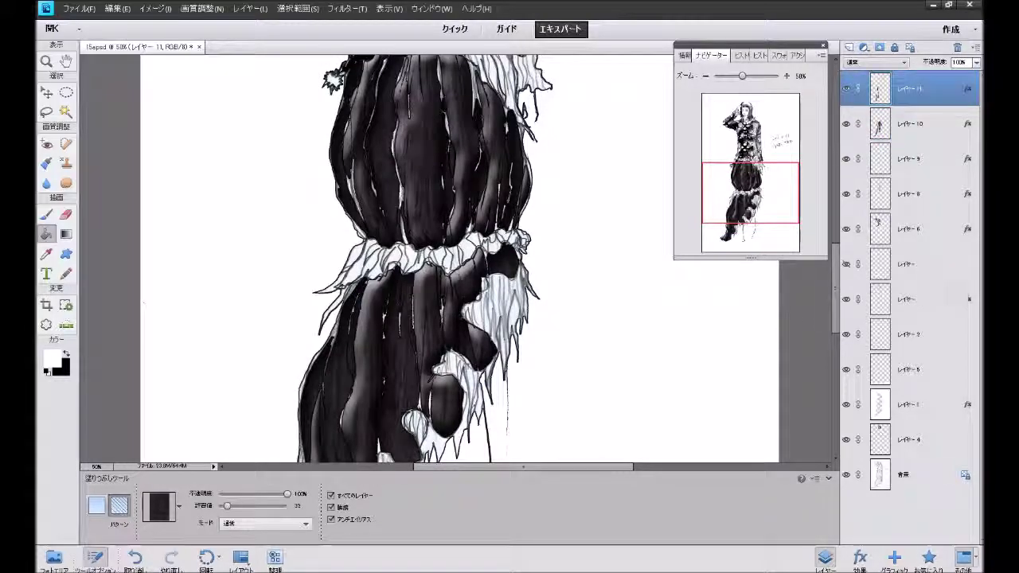
- Rotate Layer 11's bevel lighting angle to -149°
click(937, 559)
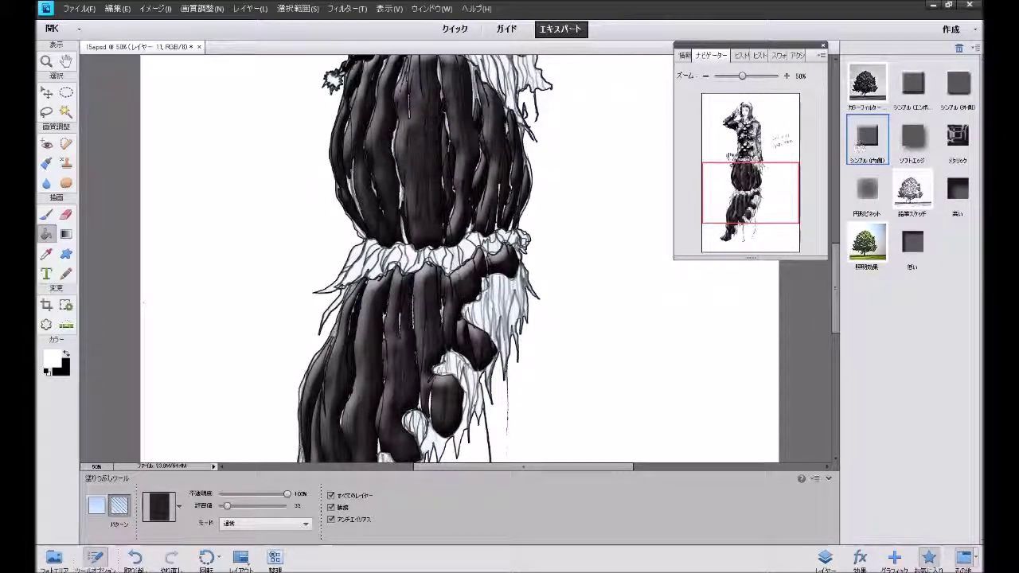
mouse_move(748, 193)
mouse_down()
mouse_move(739, 173)
mouse_move(740, 207)
mouse_move(740, 189)
mouse_up()
click(829, 555)
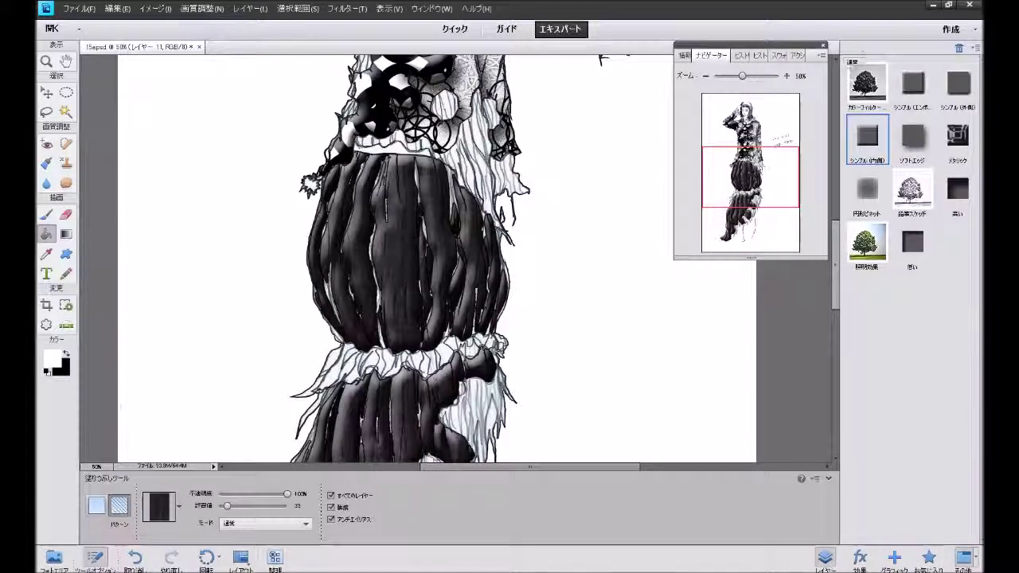
double_click(968, 92)
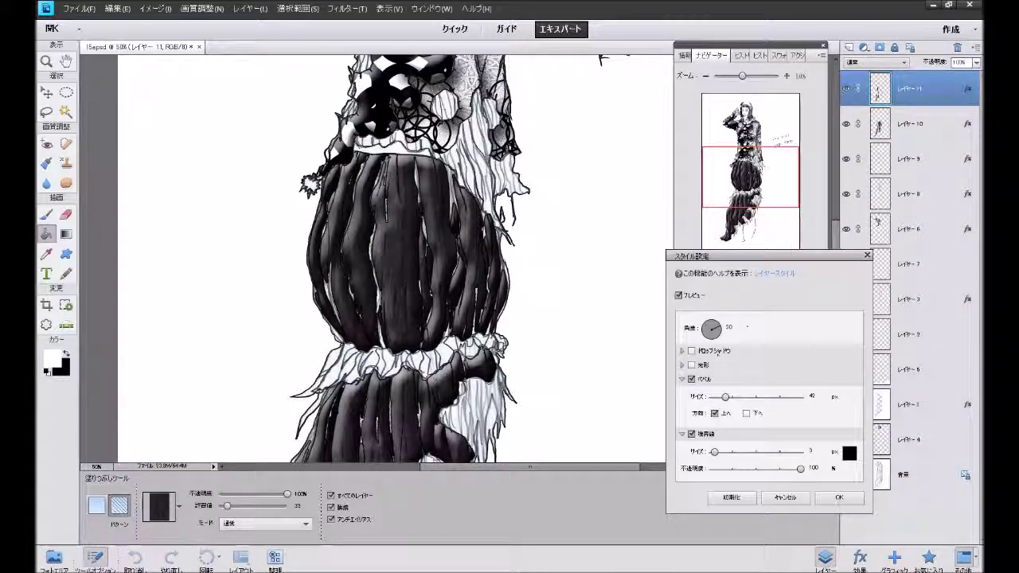
drag(711, 338, 705, 343)
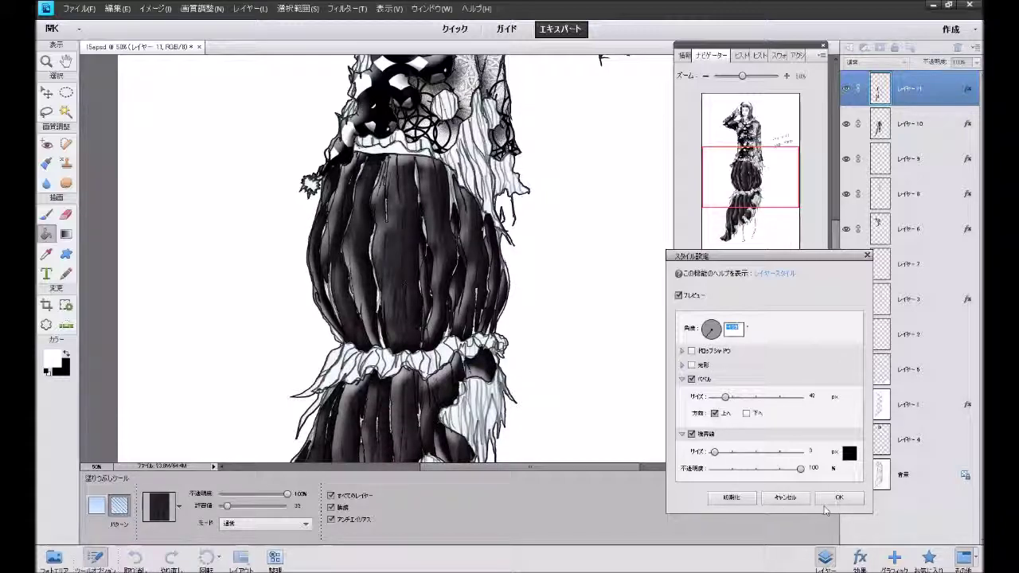
click(837, 497)
scroll(437, 263, down, 5)
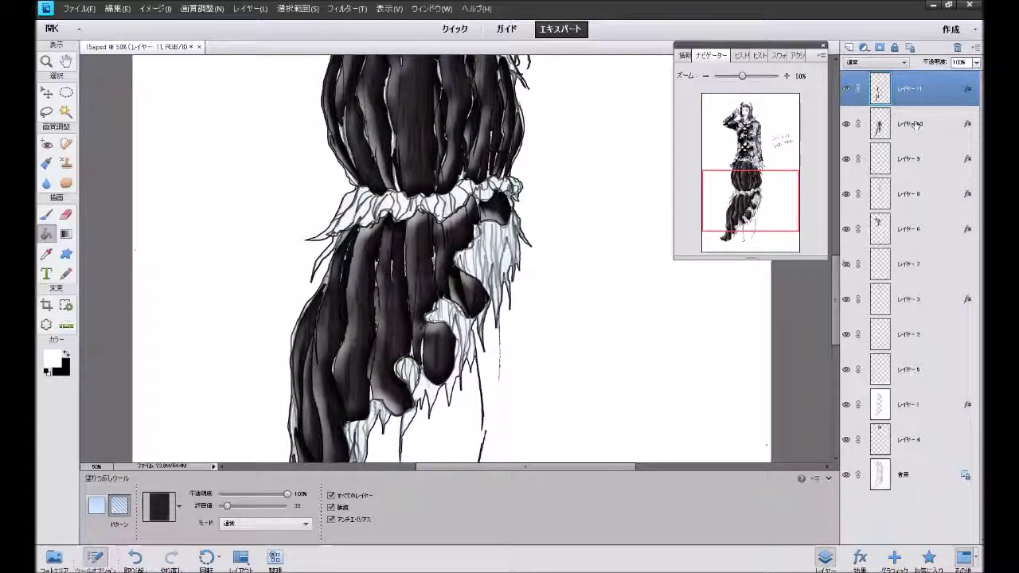
- Rotate Layer 10's bevel lighting angle to about -130°
click(915, 124)
click(928, 558)
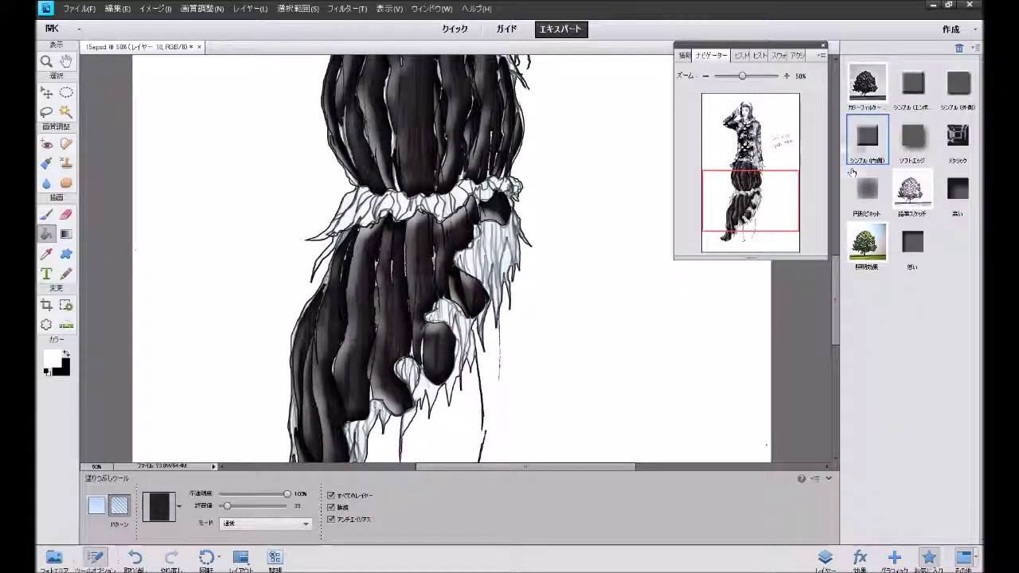
click(824, 557)
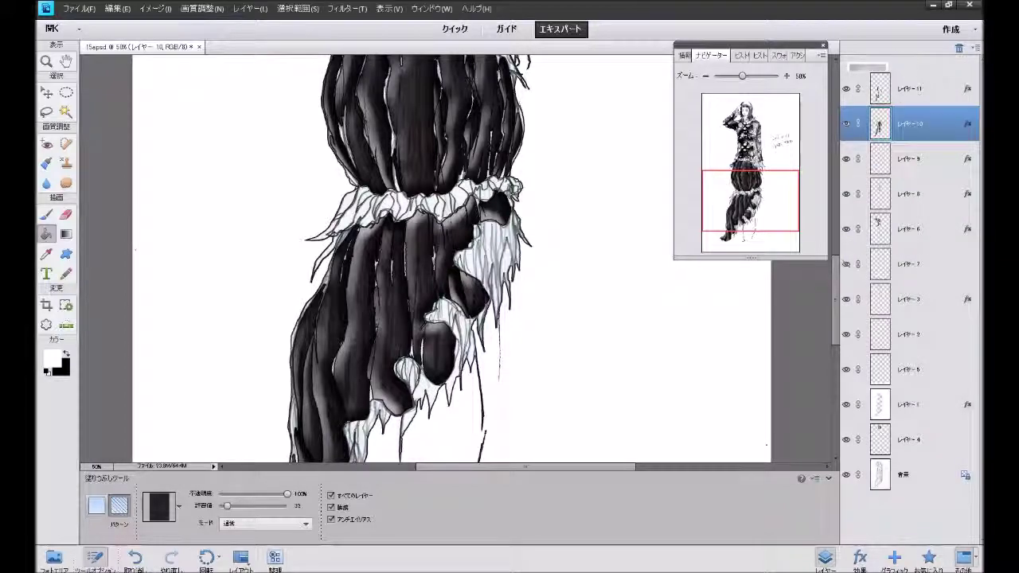
double_click(963, 128)
drag(710, 336, 707, 338)
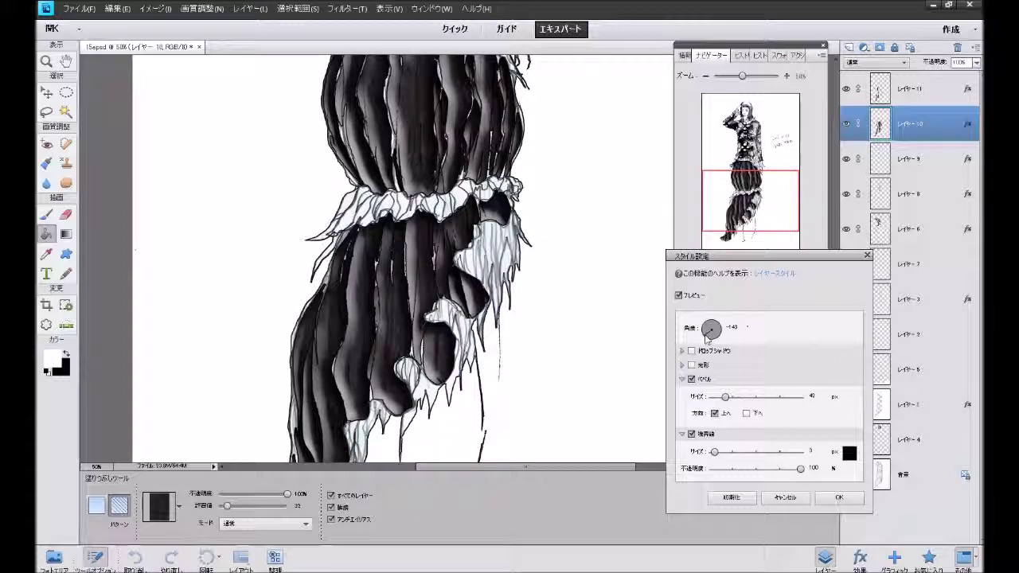
click(839, 496)
mouse_move(748, 205)
mouse_down()
mouse_move(746, 185)
mouse_move(754, 214)
mouse_move(754, 197)
mouse_up()
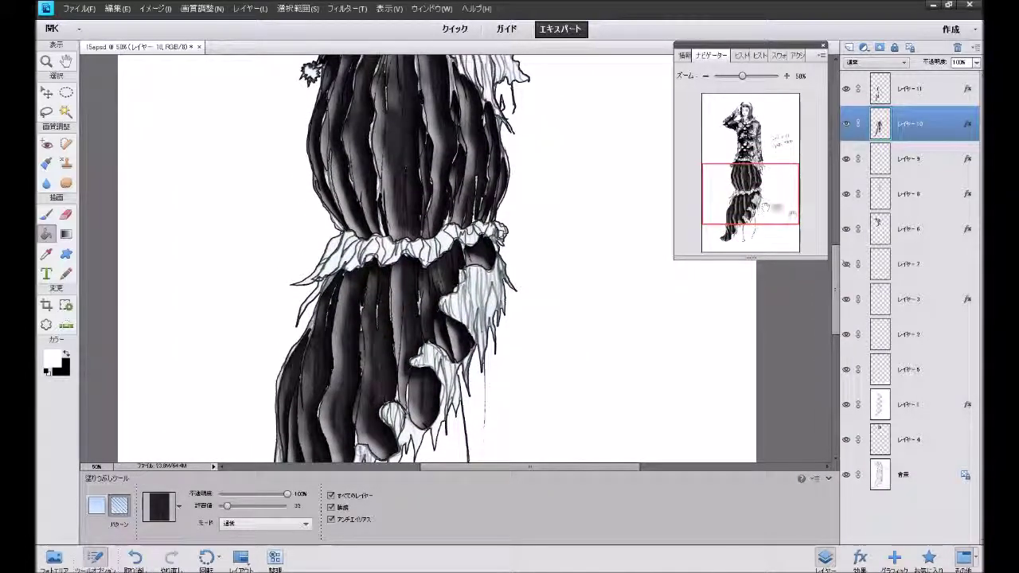
click(919, 89)
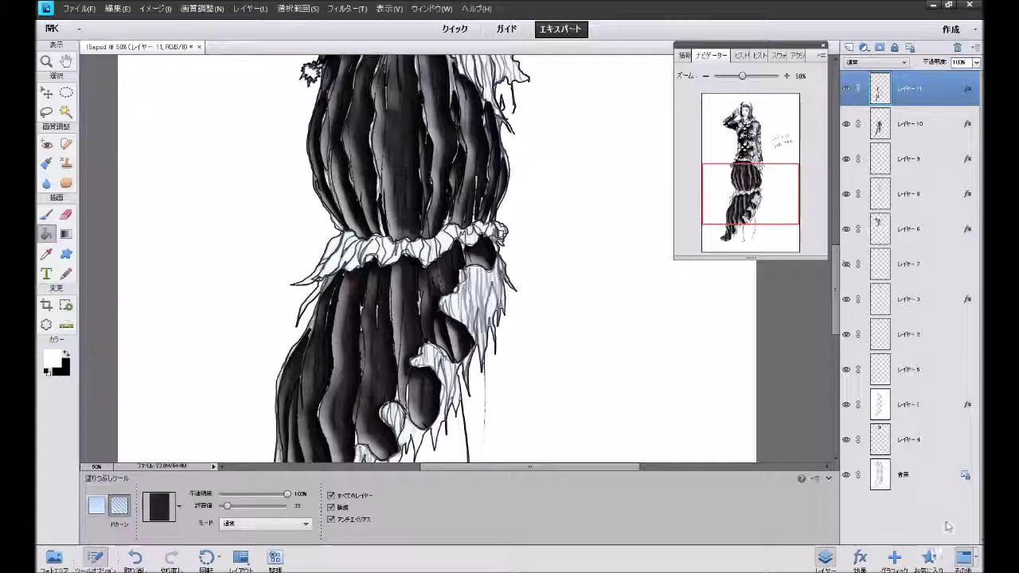
- Apply the 黒い favourite style to layers 11 and 10
click(928, 557)
click(955, 197)
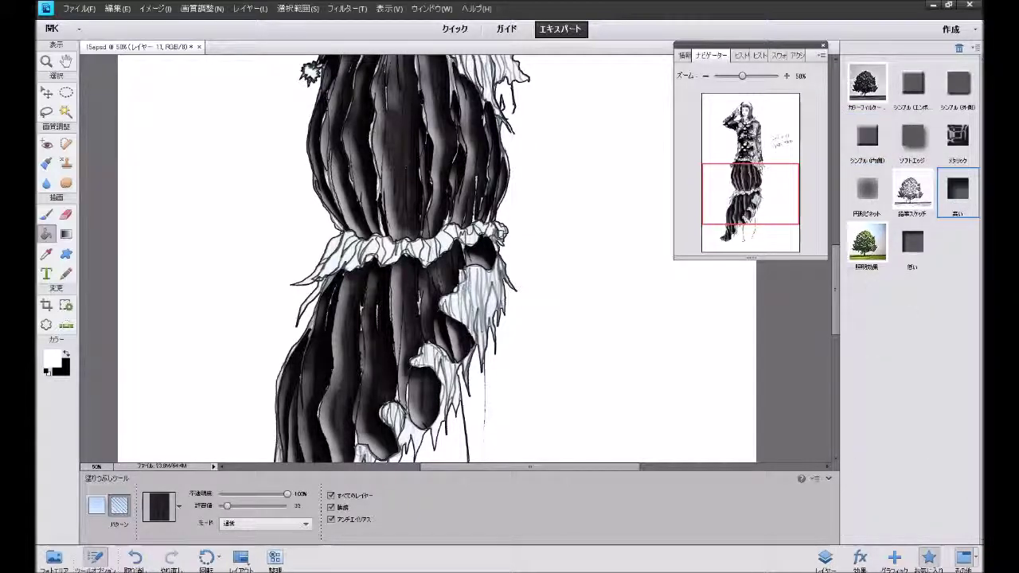
click(826, 557)
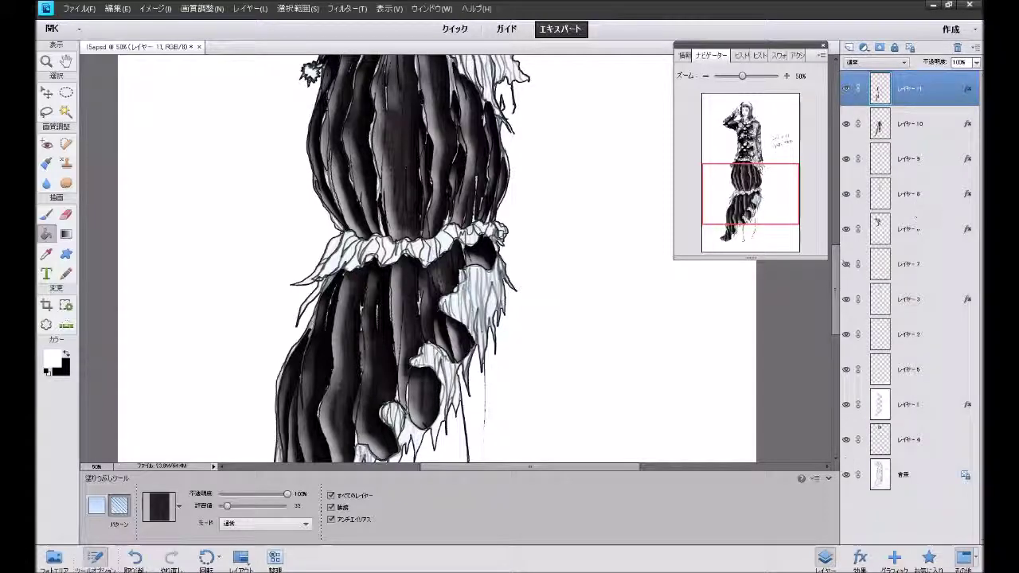
click(907, 125)
click(928, 557)
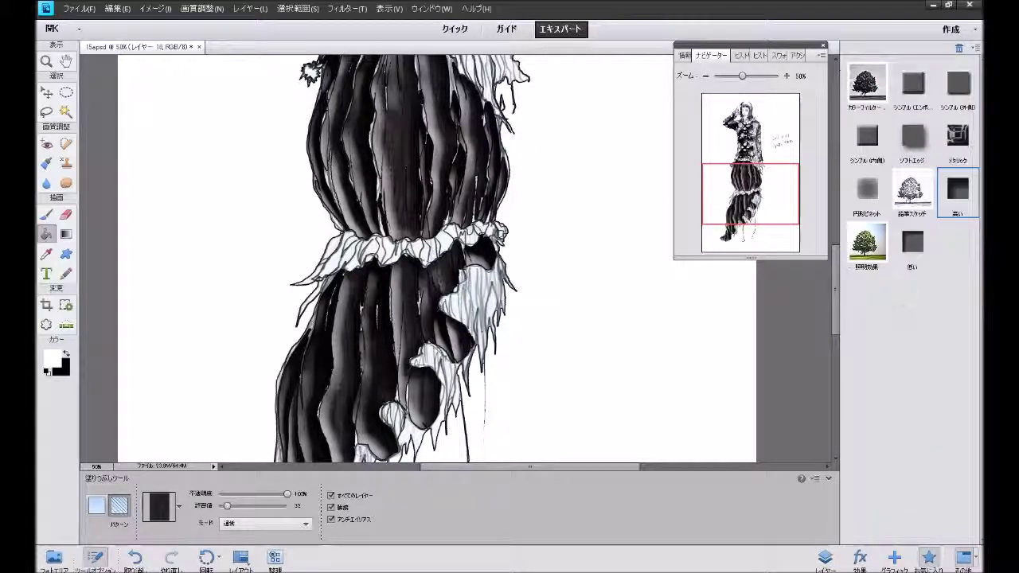
click(908, 250)
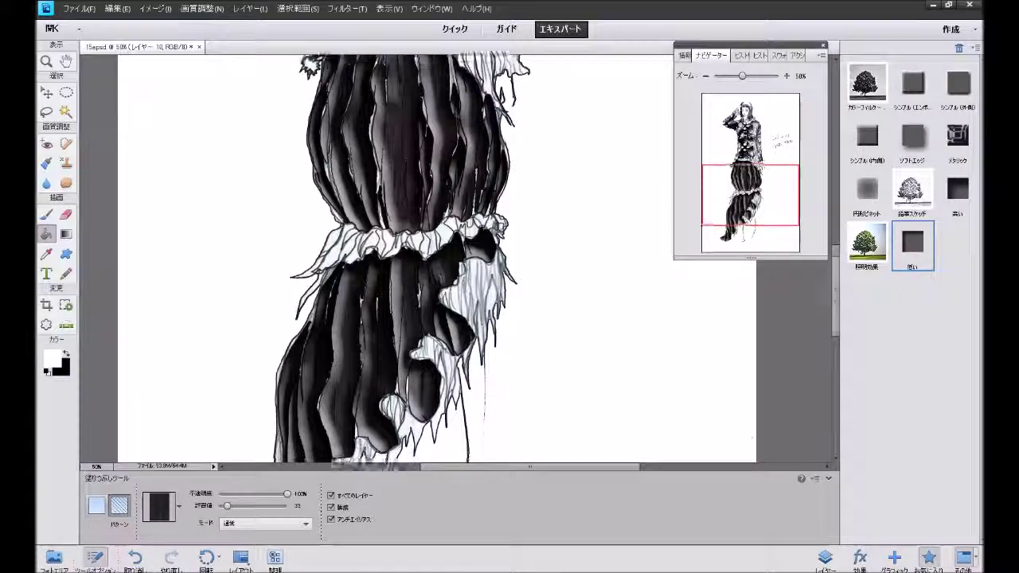
- Fill the band between bodice and skirt dark and add a new Layer 12 on top
scroll(398, 262, down, 3)
scroll(398, 262, up, 3)
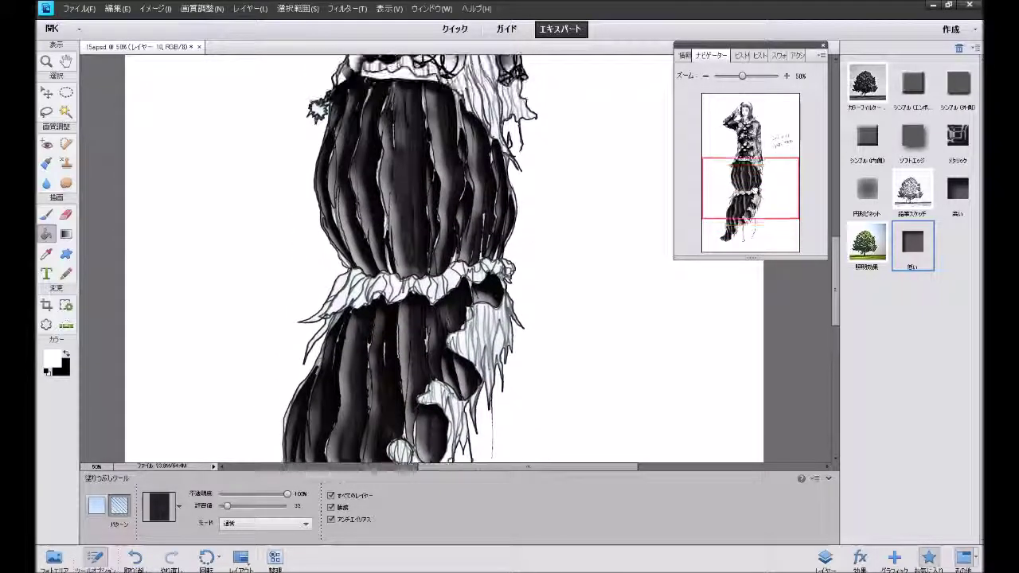
scroll(398, 262, up, 2)
scroll(397, 262, up, 2)
scroll(398, 262, up, 2)
scroll(398, 263, up, 1)
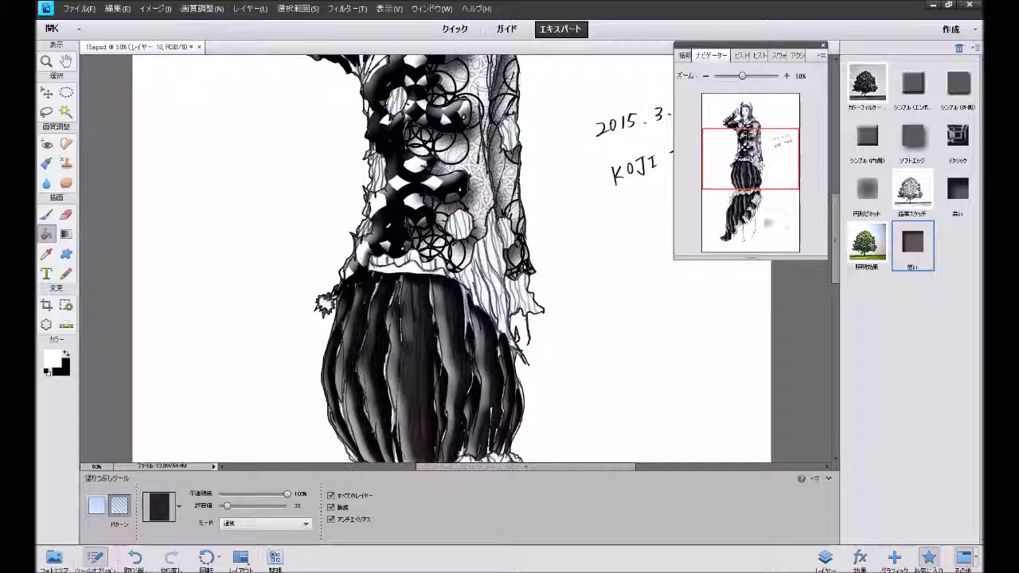
click(822, 555)
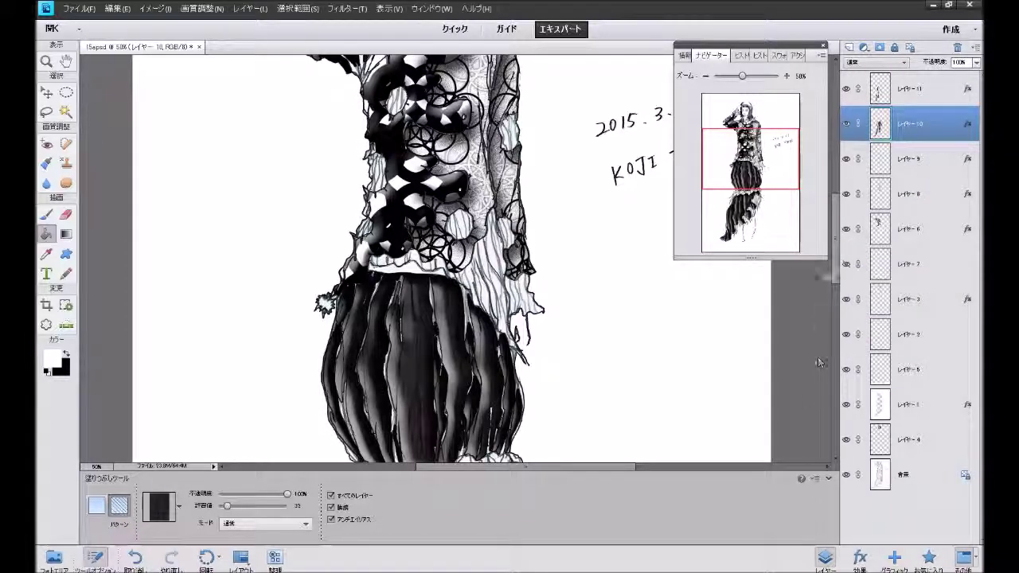
click(415, 280)
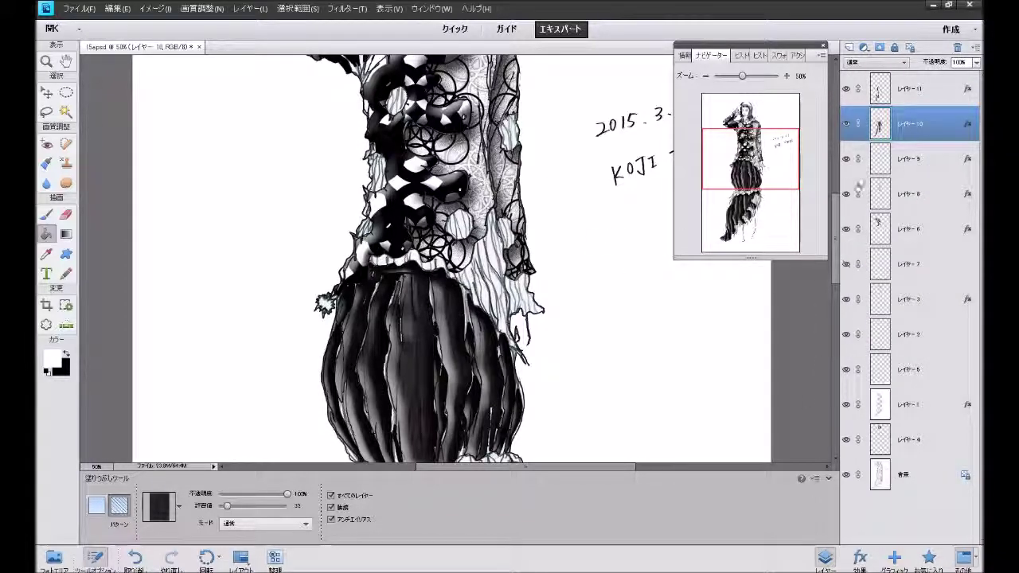
click(909, 88)
click(848, 49)
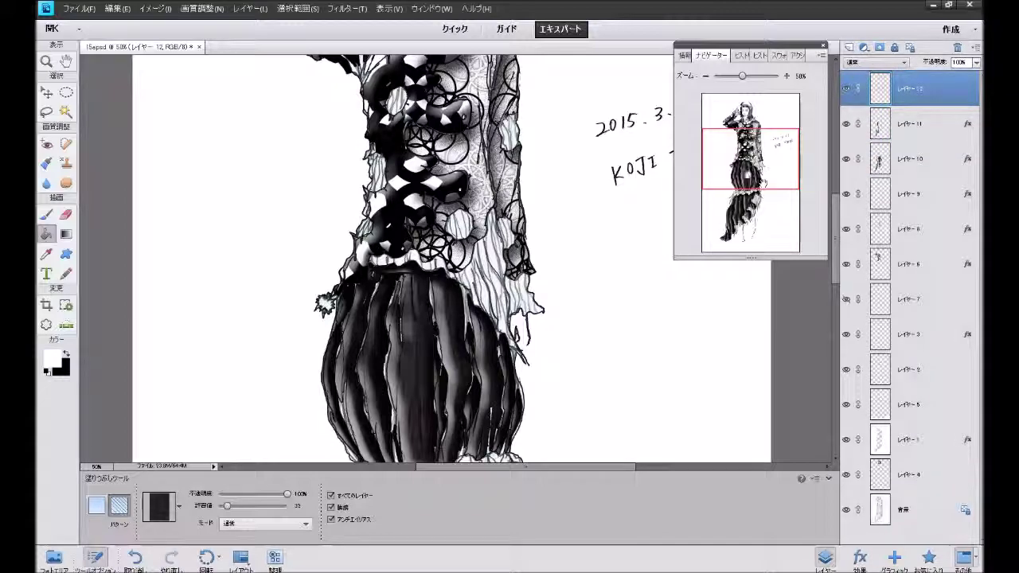
- Choose the black-and-white floral lace pattern as the Paint Bucket's fill pattern
drag(748, 169, 745, 209)
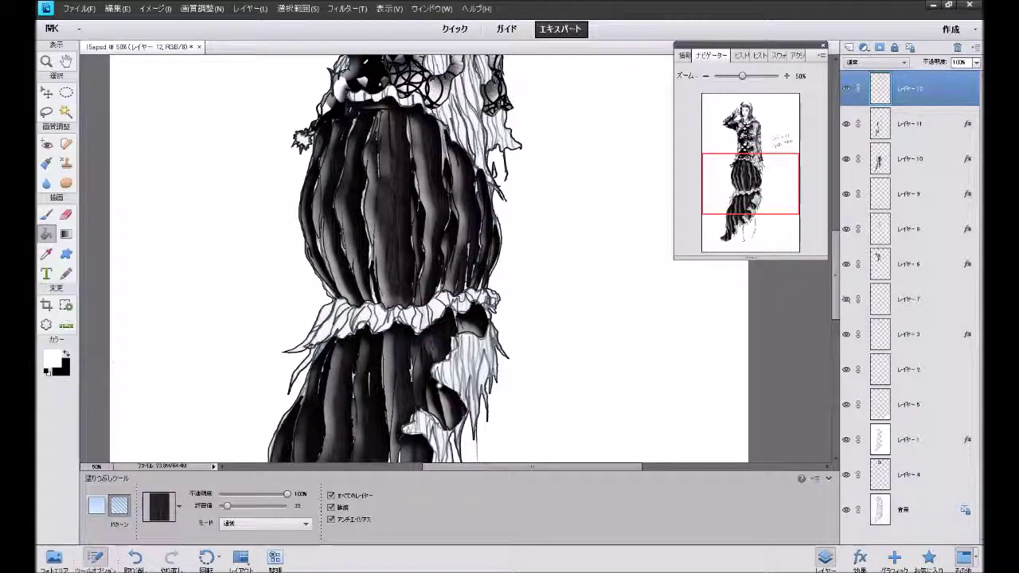
click(179, 510)
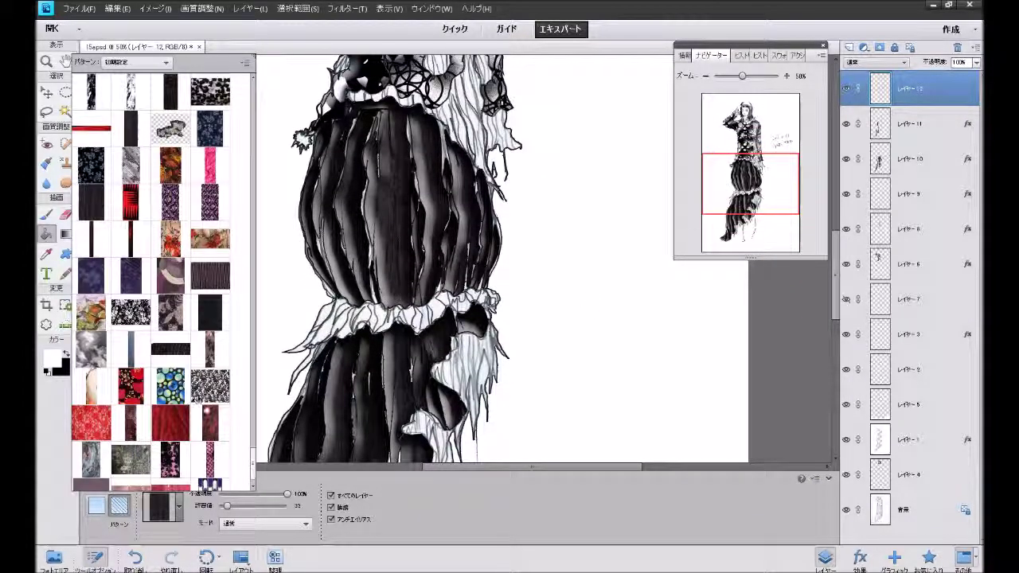
drag(254, 468, 252, 463)
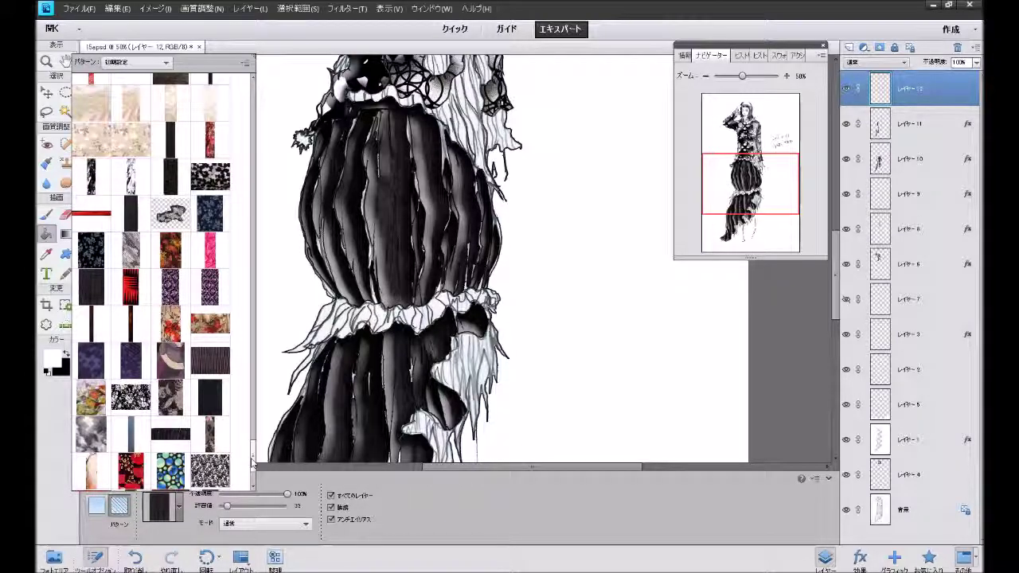
drag(251, 463, 251, 475)
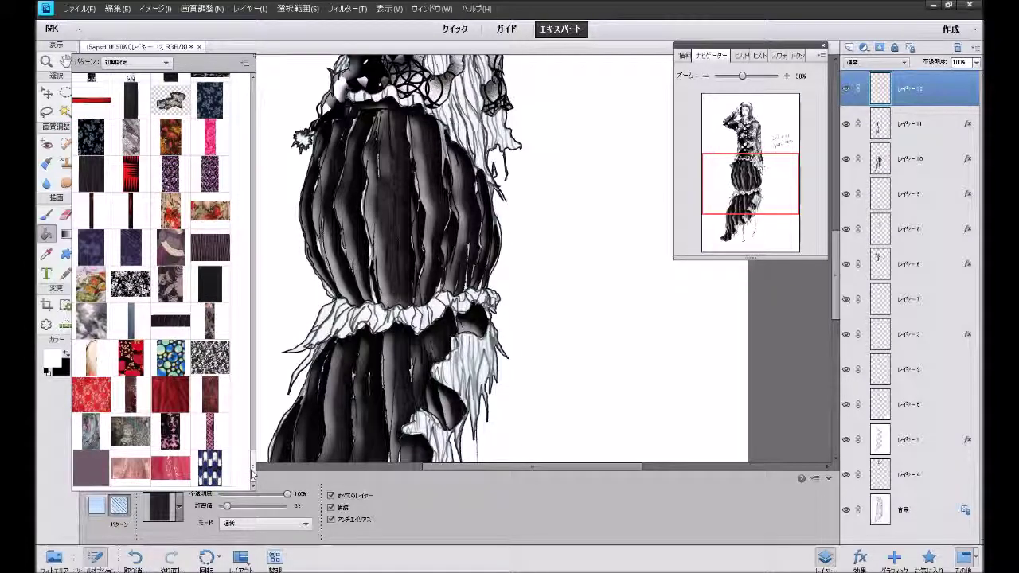
click(130, 283)
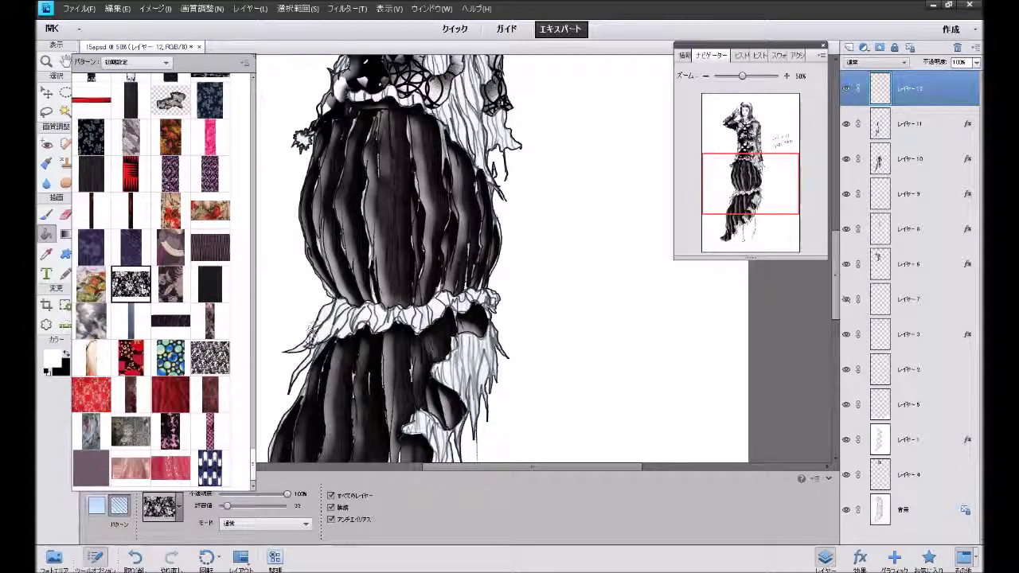
click(305, 338)
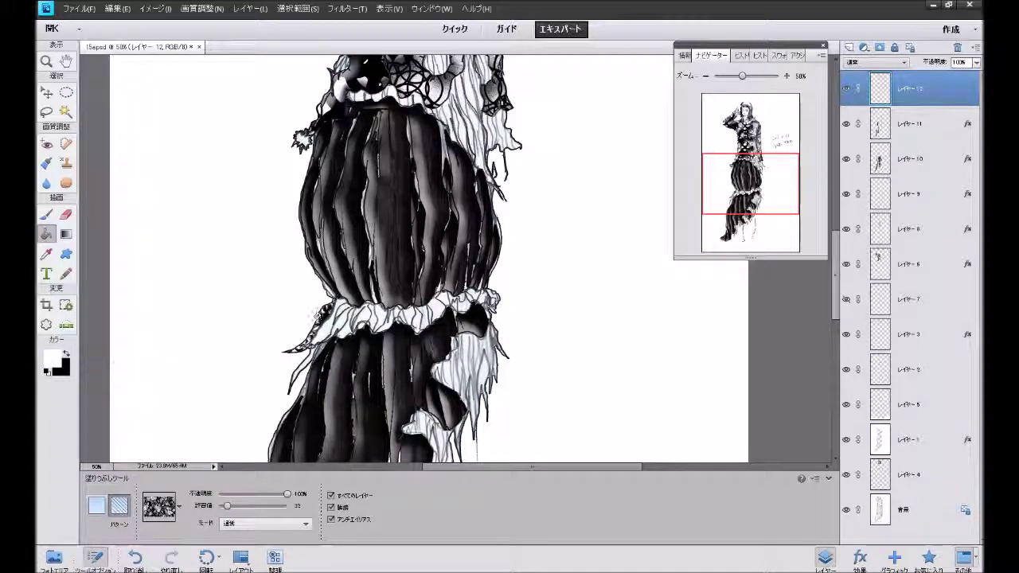
- Fill three small areas of the left waistband frill with the lace pattern
click(304, 354)
click(334, 323)
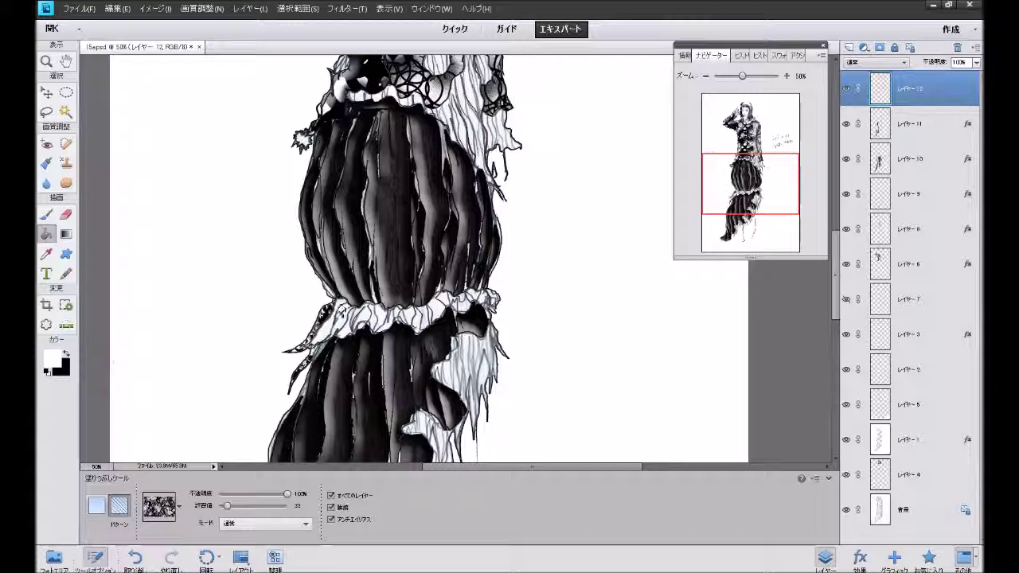
click(371, 295)
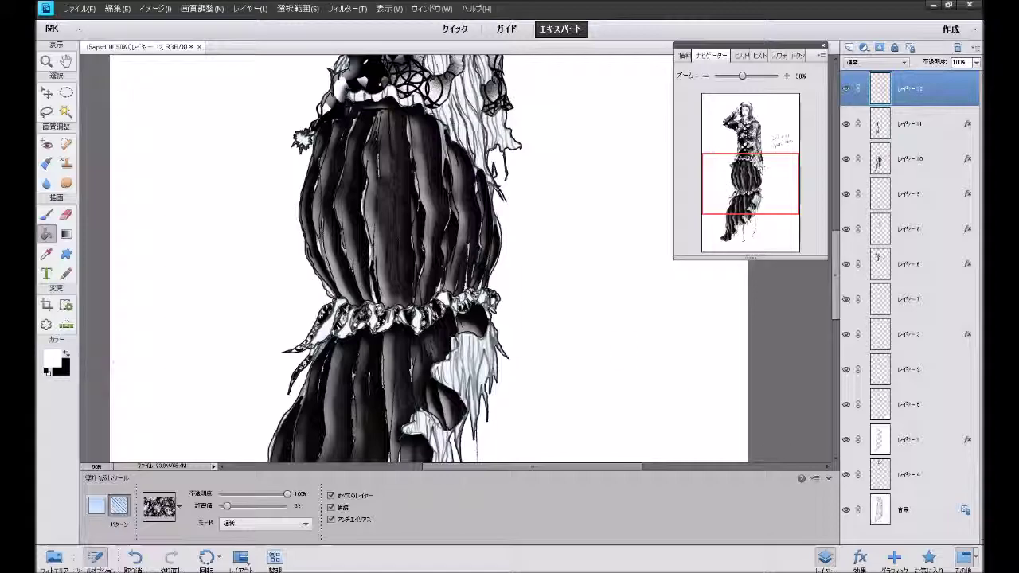
- Apply the Simple (Inner) favourite style to Layer 12 and add a new empty layer
click(925, 560)
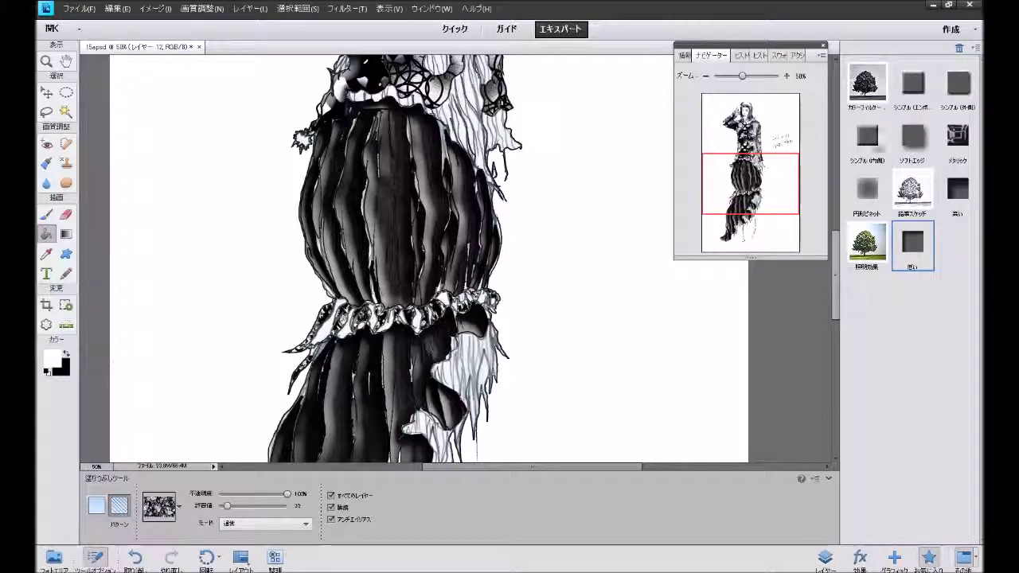
click(872, 148)
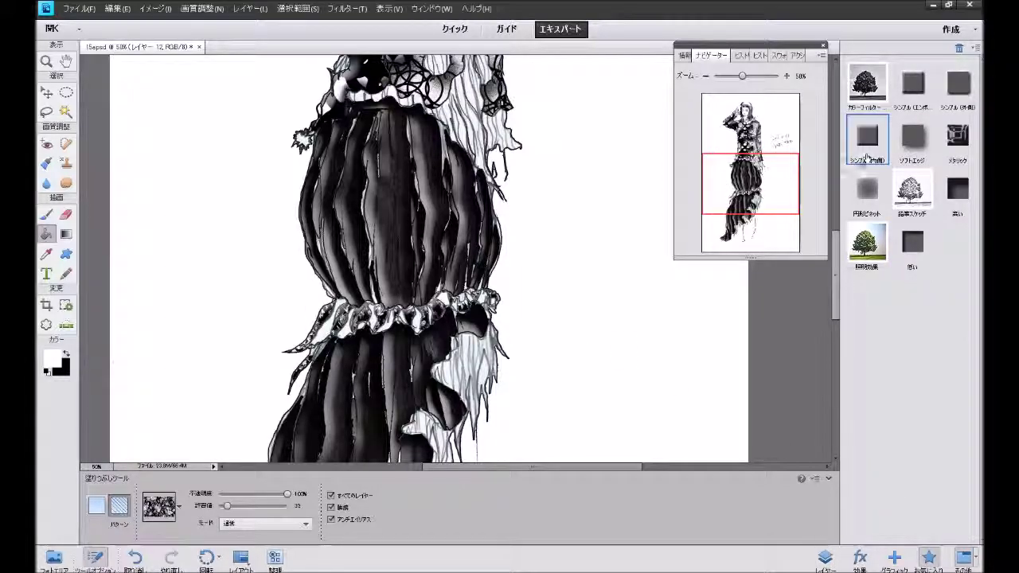
click(825, 557)
click(848, 47)
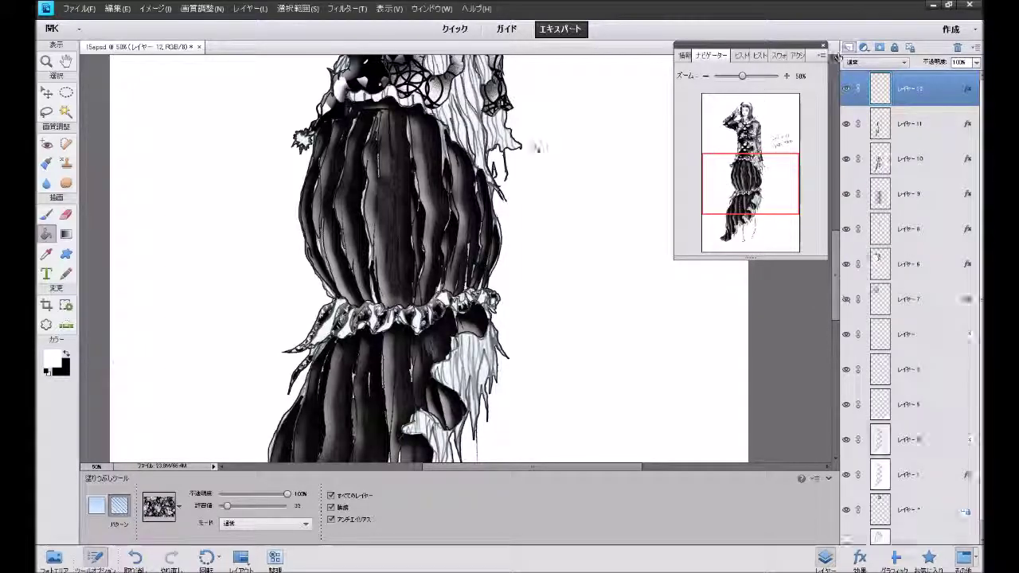
- Fill the hanging piece and each remaining ruffle section to the waistband's right end with lace
click(327, 320)
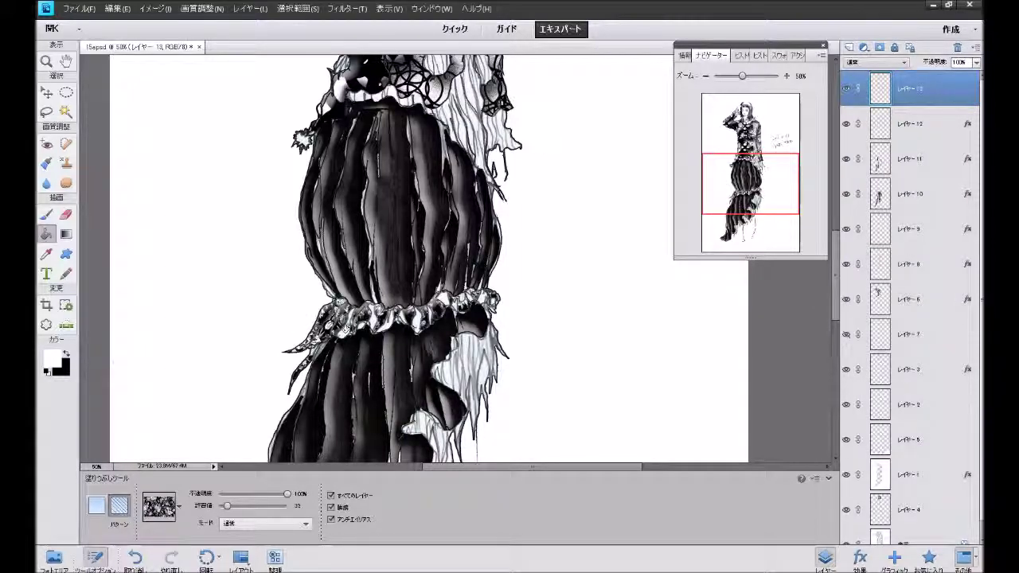
click(366, 315)
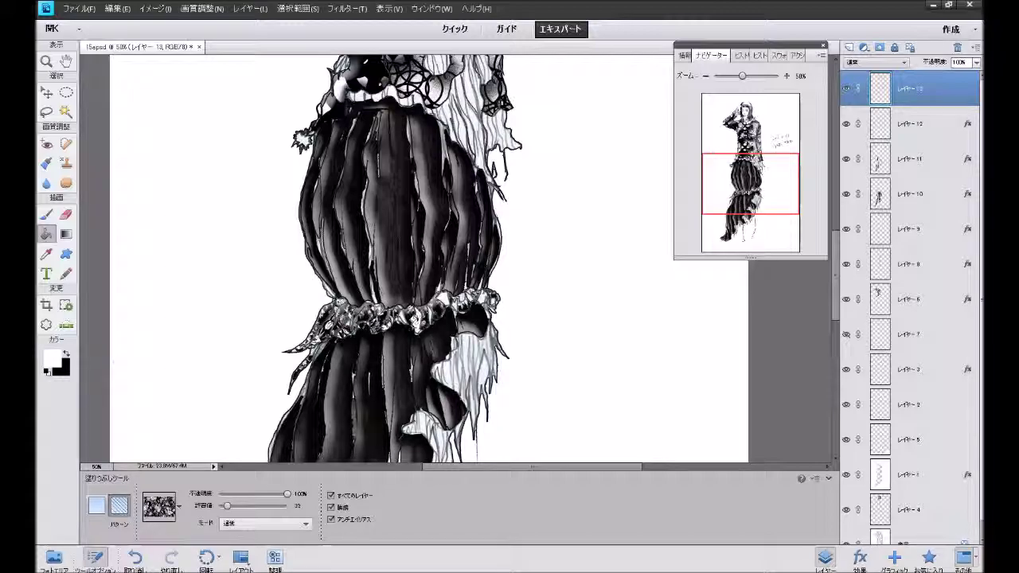
click(425, 306)
click(428, 309)
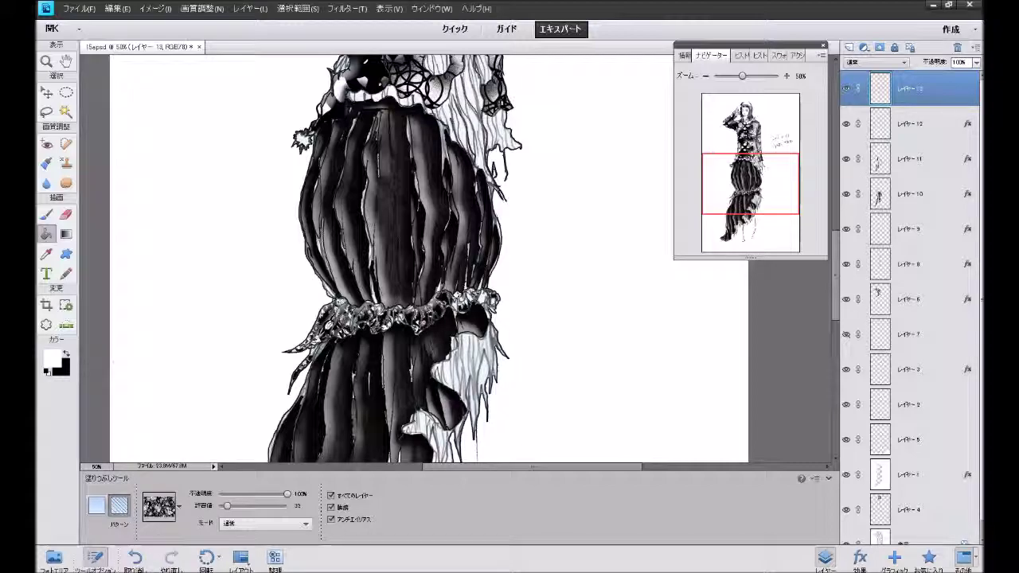
click(460, 298)
click(471, 296)
click(473, 298)
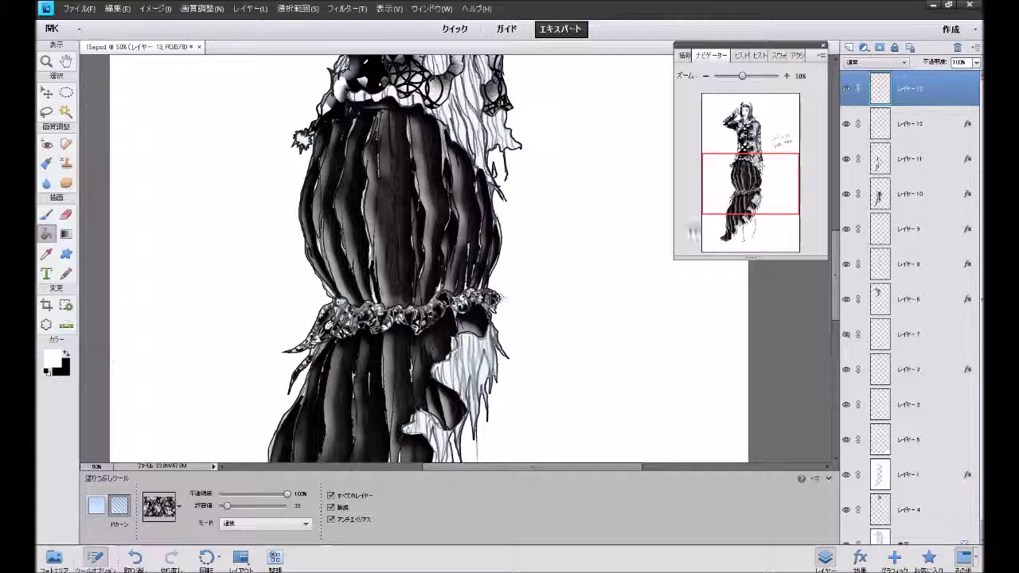
- Try the dark, circular vignette and metallic favourite styles on the ruffle band layer
click(929, 557)
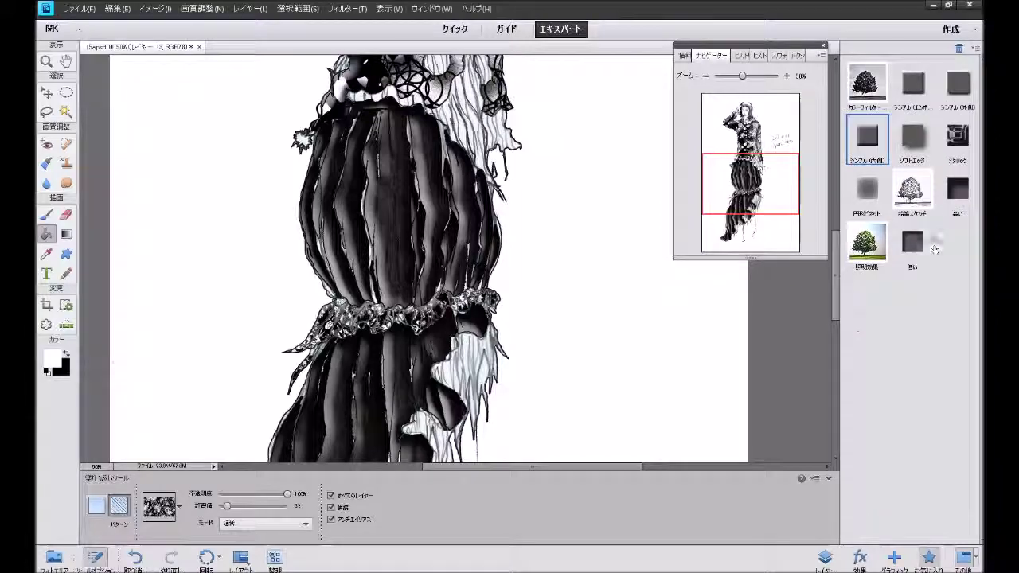
click(912, 253)
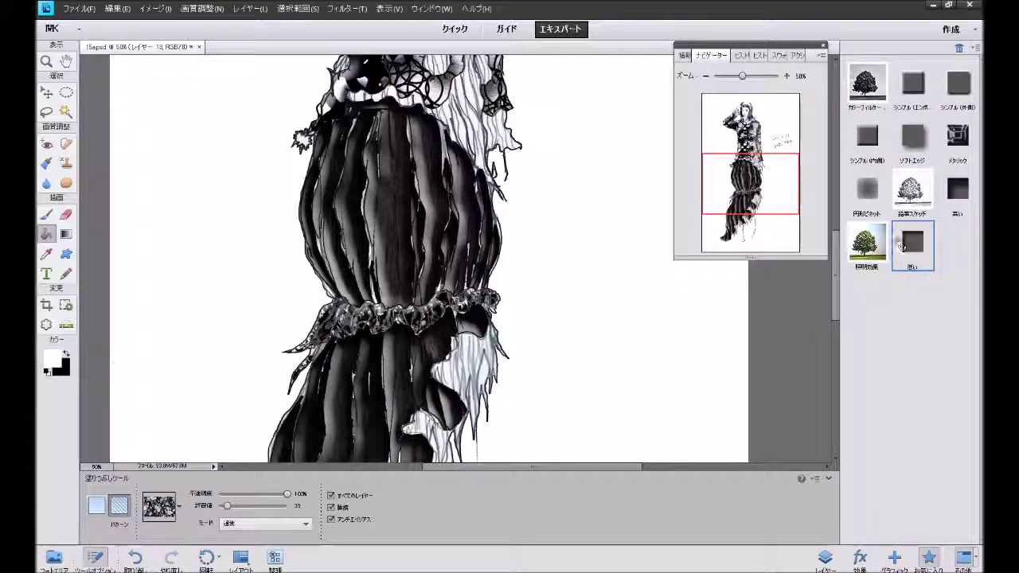
click(865, 195)
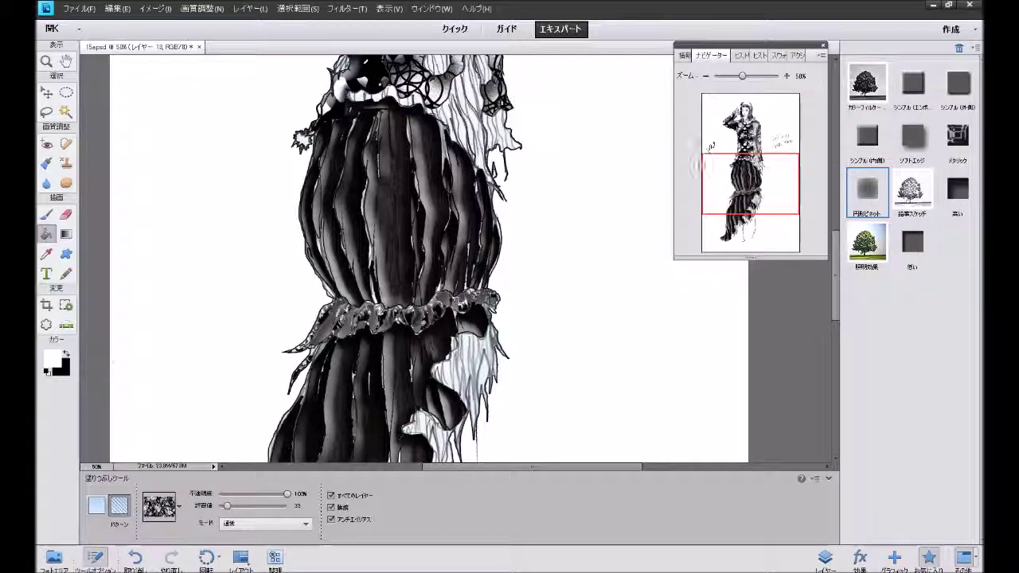
key(ctrl+z)
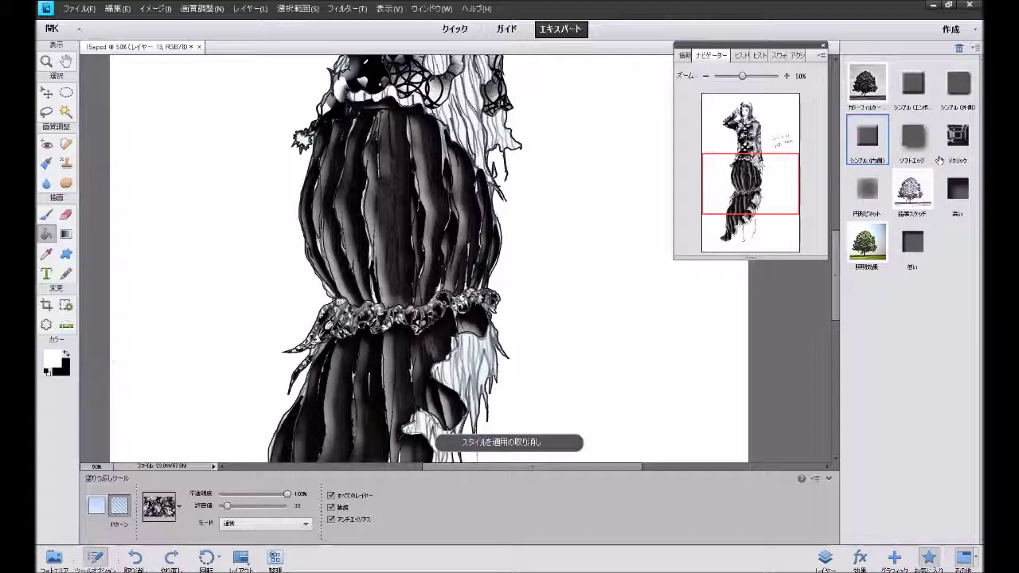
click(958, 137)
- Try the dark and pale favourite styles on the ruffle band, undoing each
scroll(414, 254, up, 3)
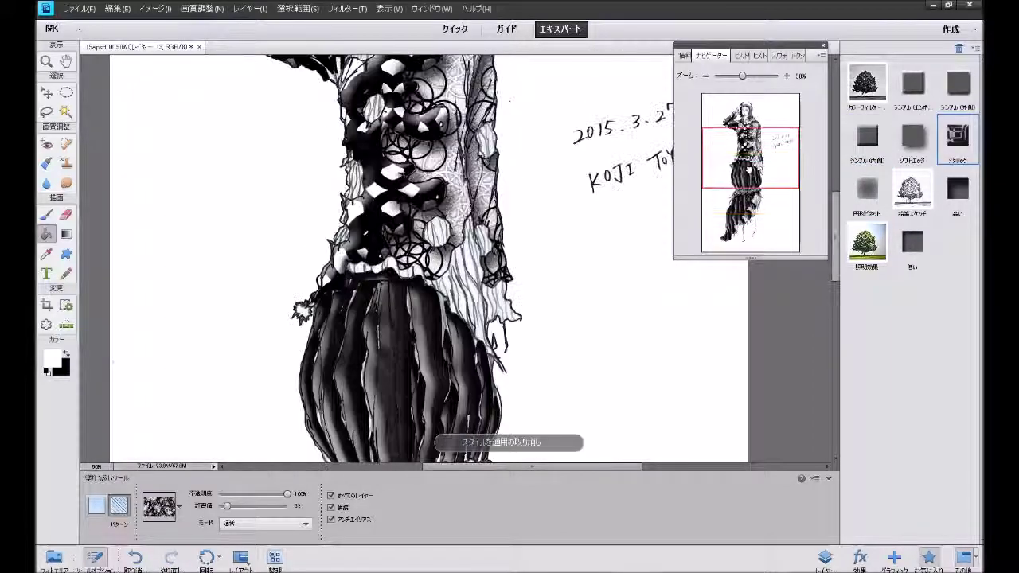
scroll(414, 255, up, 3)
scroll(414, 254, up, 3)
scroll(414, 255, up, 2)
scroll(477, 238, down, 3)
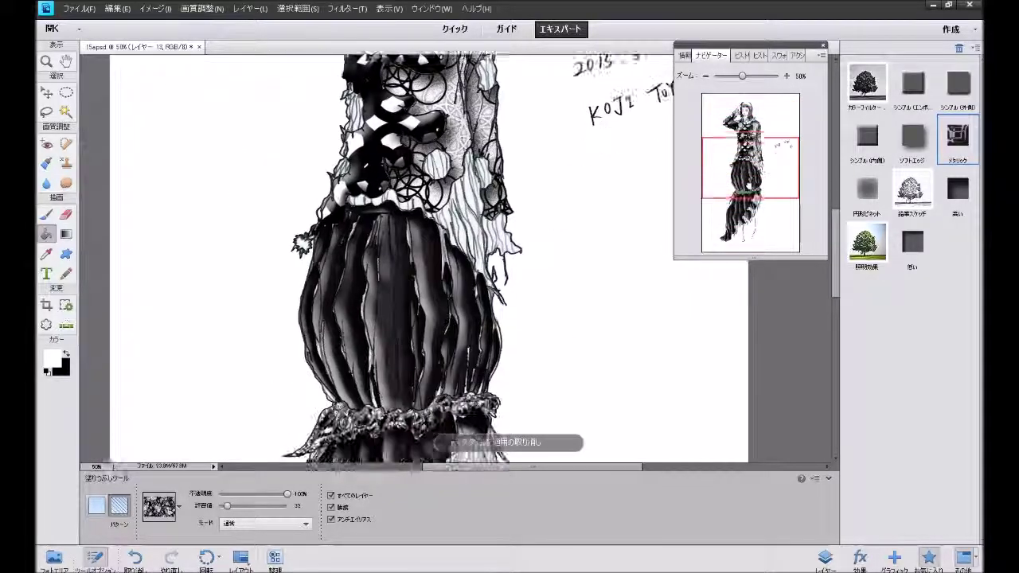
scroll(477, 239, down, 2)
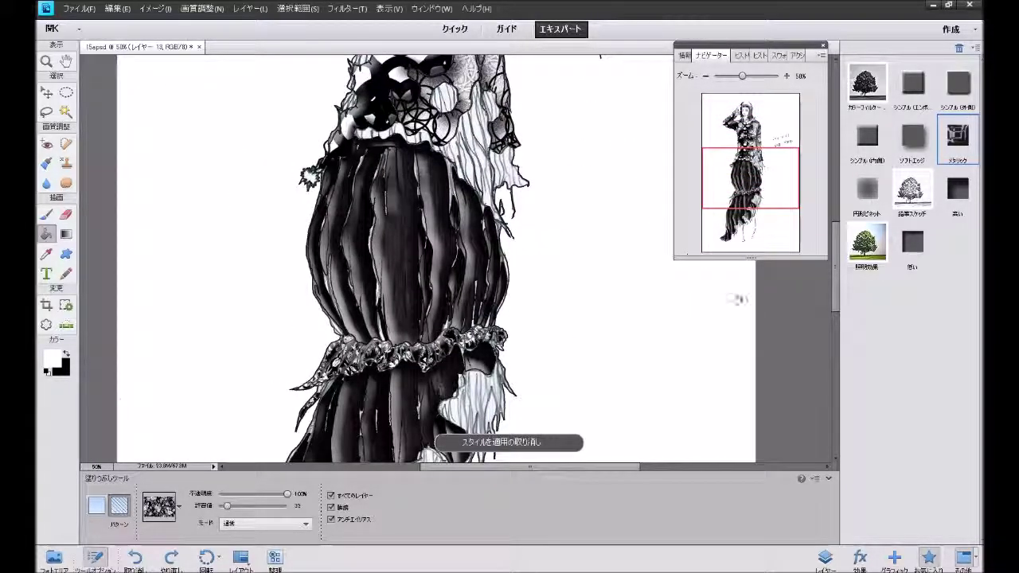
click(954, 191)
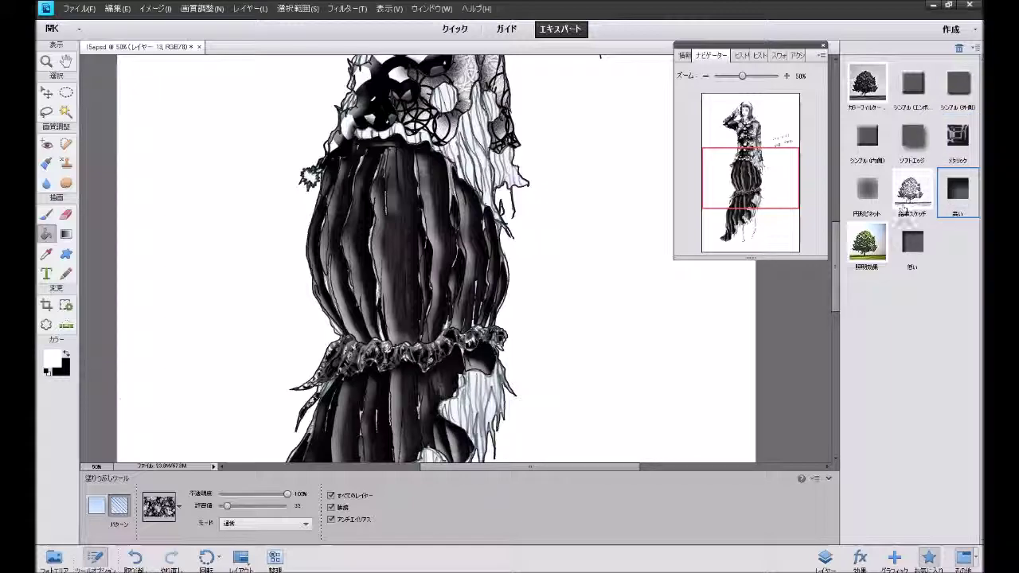
key(ctrl+z)
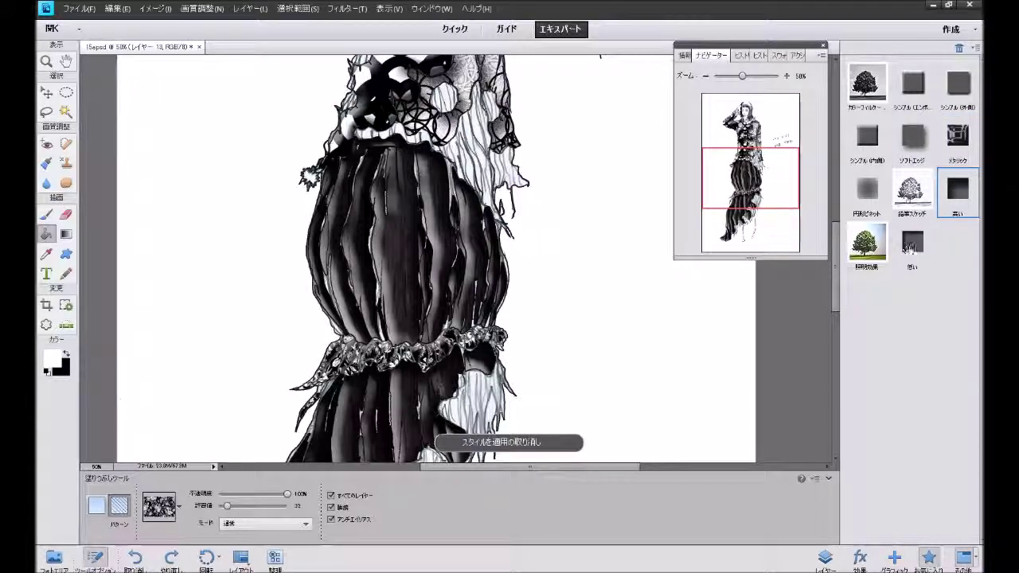
click(913, 242)
key(ctrl+z)
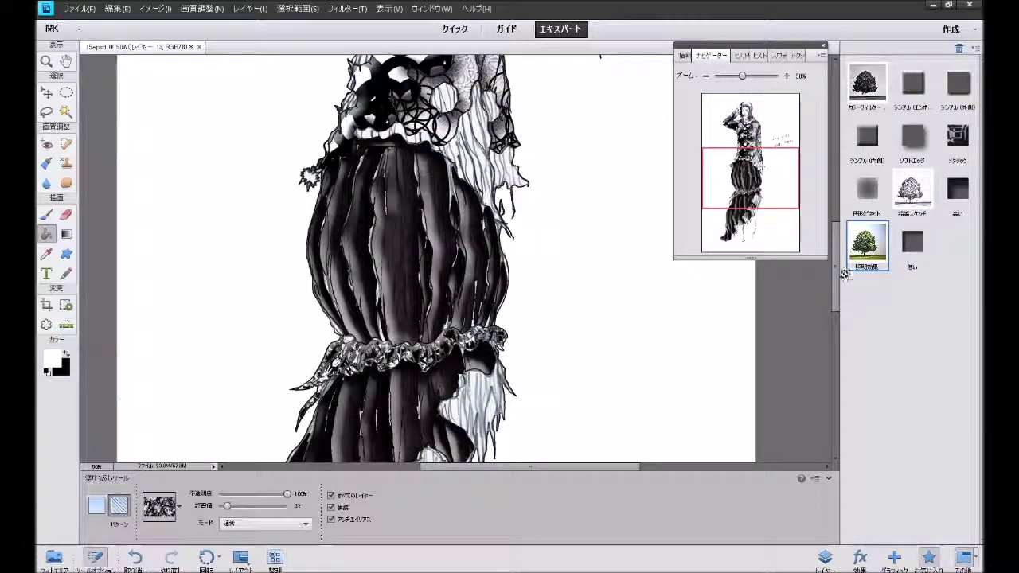
- Apply the favourite lighting effect style to Layer 10
click(825, 557)
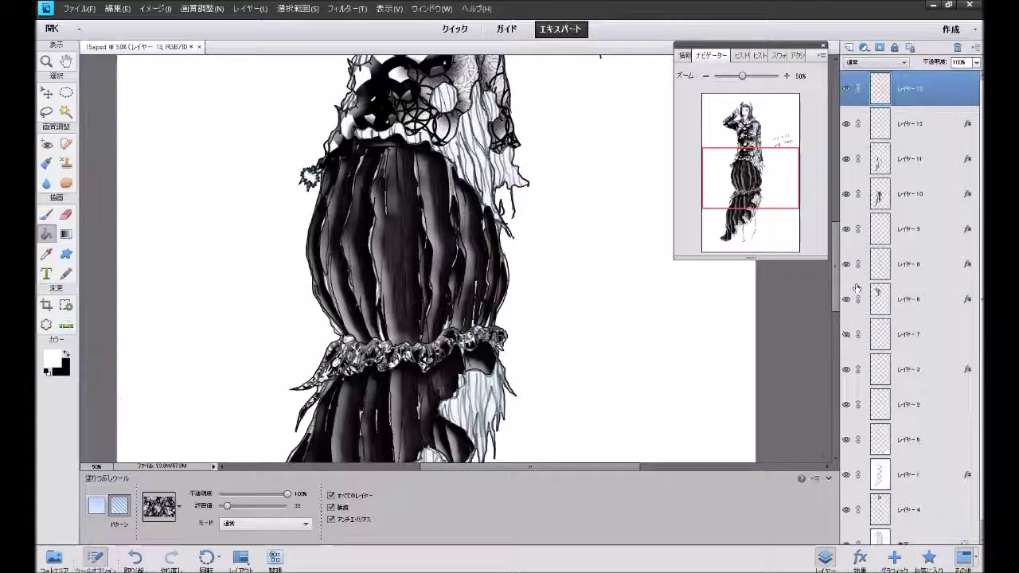
click(904, 199)
click(928, 557)
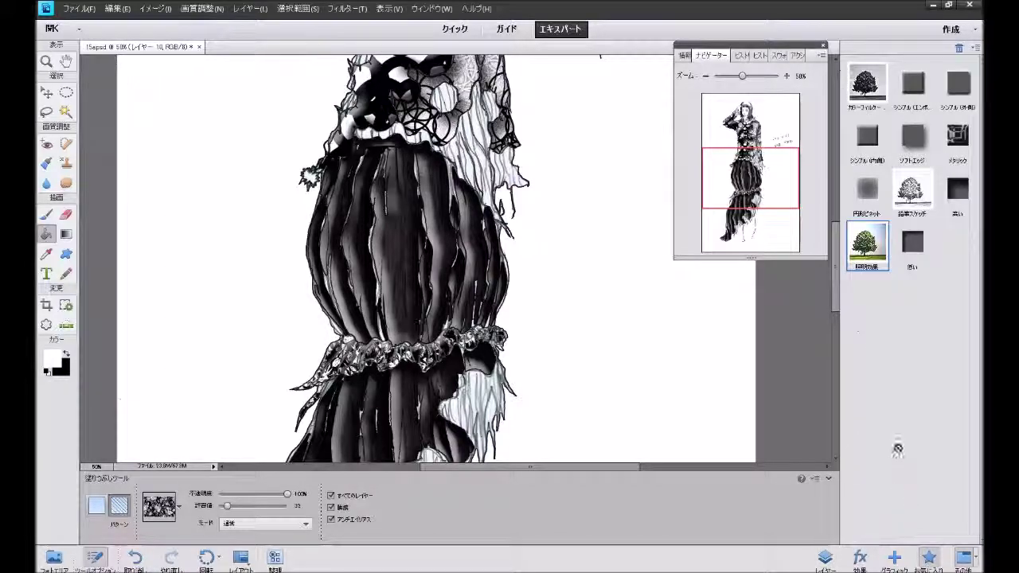
click(867, 248)
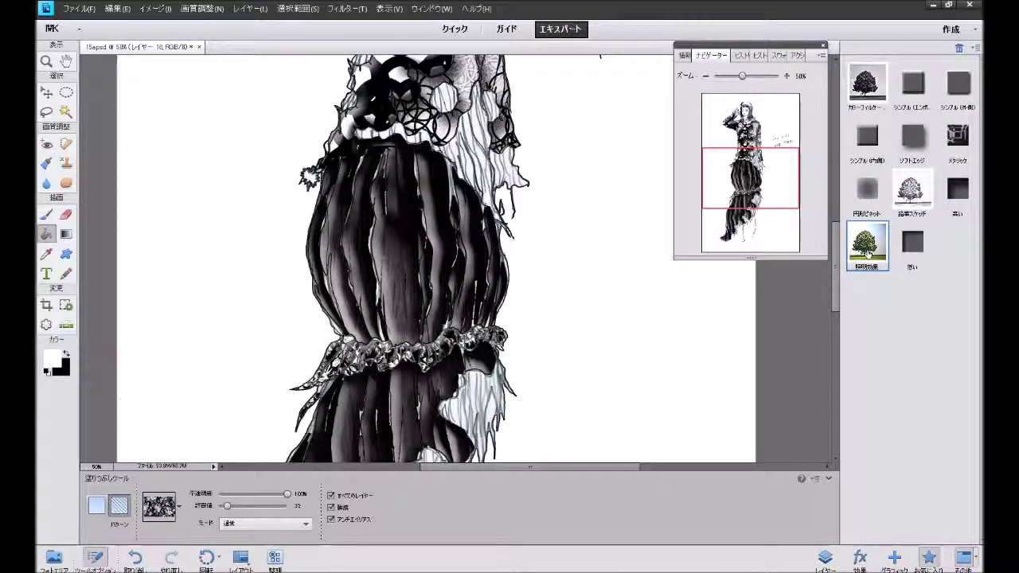
click(827, 559)
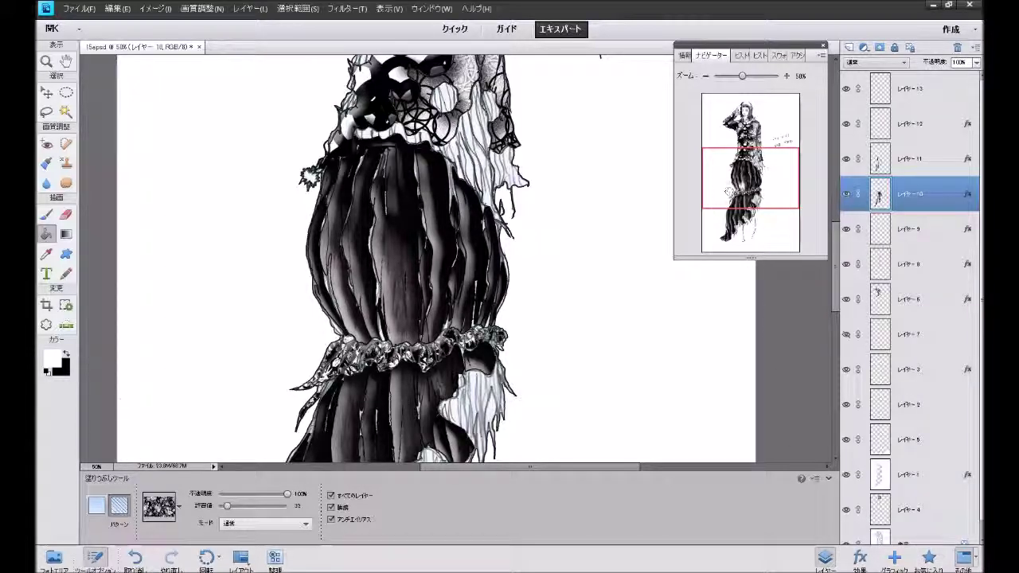
- Apply the same lighting effect style to Layer 6
drag(726, 195, 729, 202)
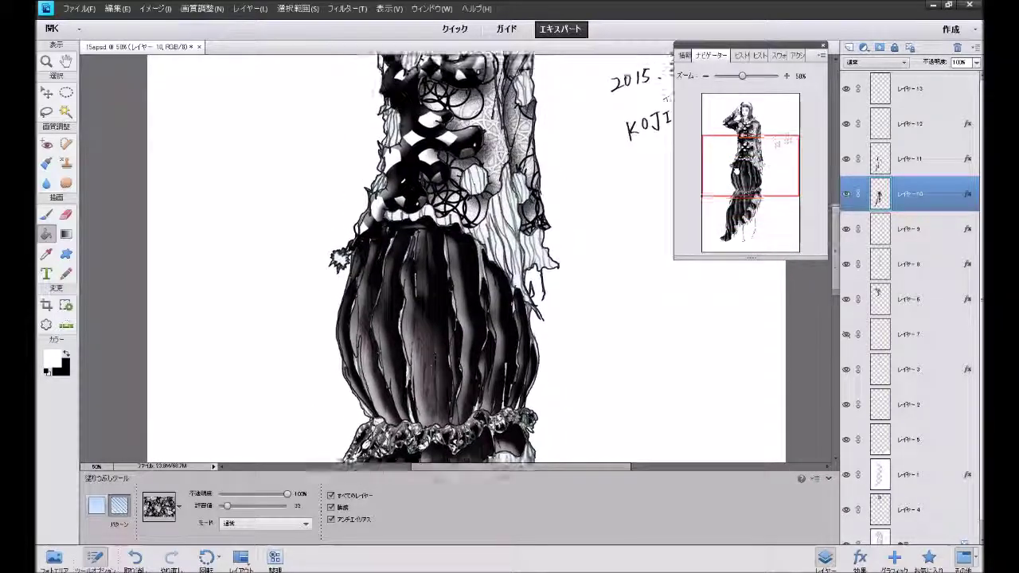
drag(728, 202, 733, 156)
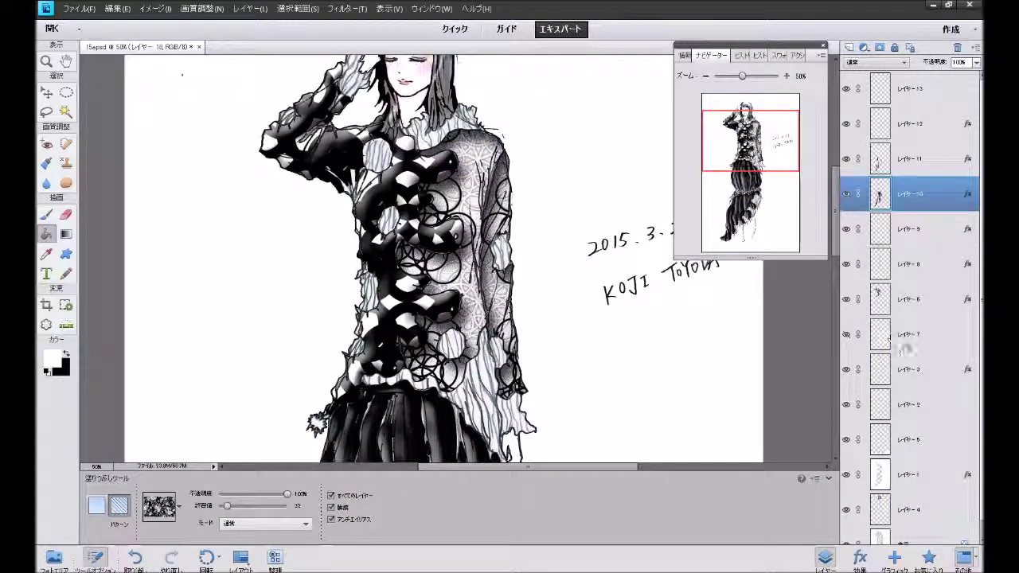
click(921, 299)
click(928, 557)
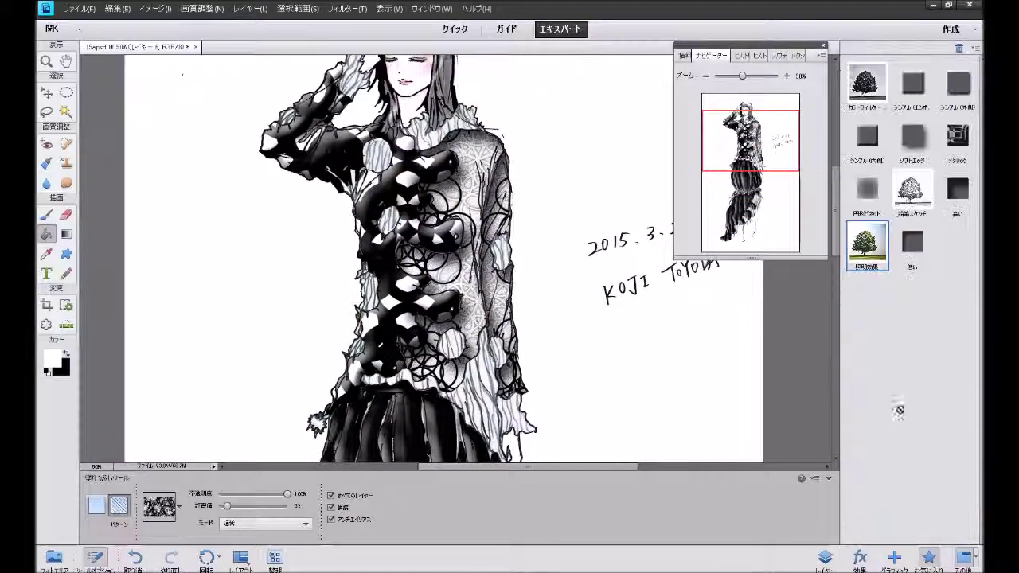
double_click(867, 253)
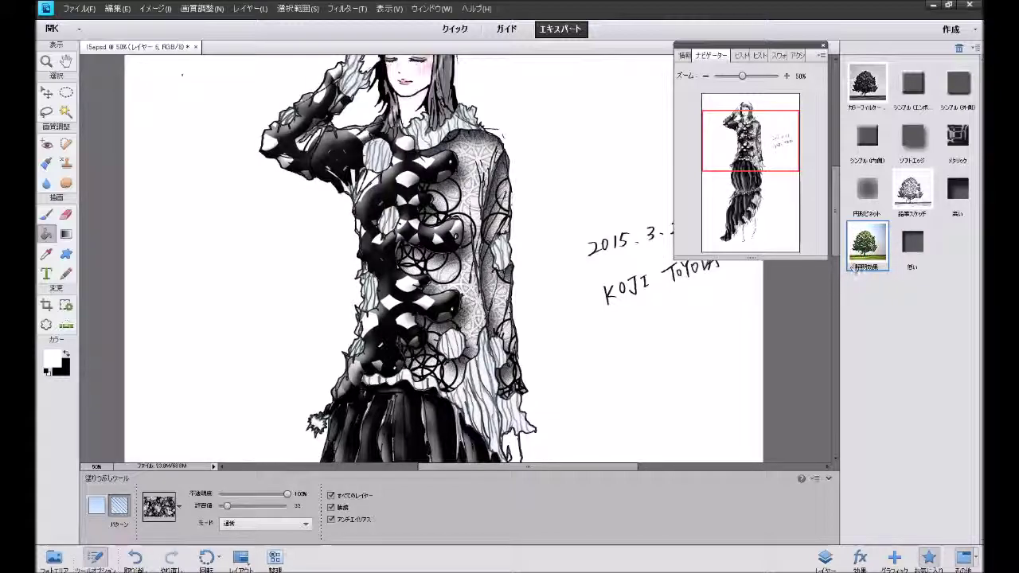
mouse_move(750, 158)
mouse_down()
mouse_move(755, 208)
mouse_move(754, 199)
mouse_up()
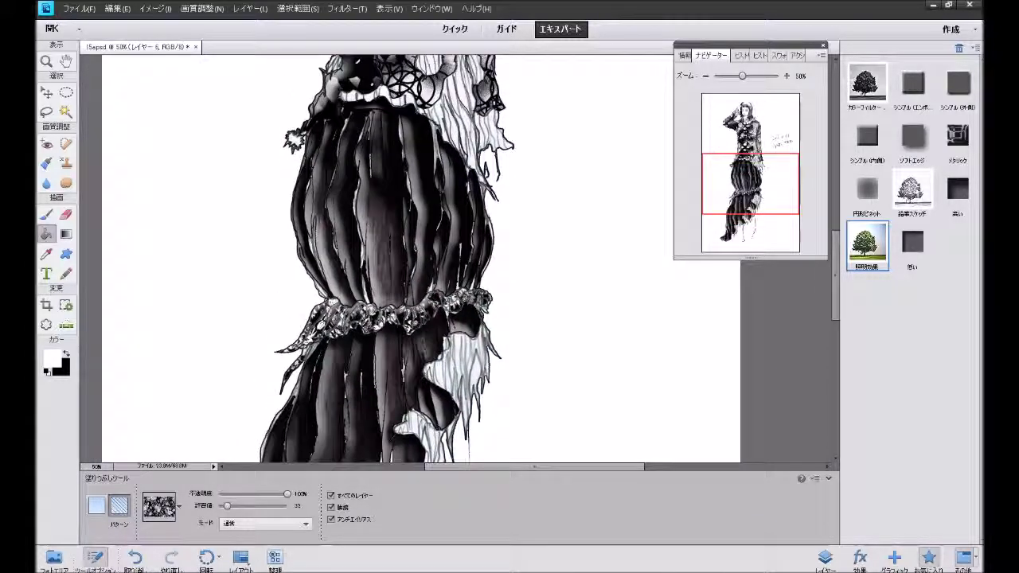
- Undo that lighting effect and apply it to レイヤー 11 instead
click(826, 561)
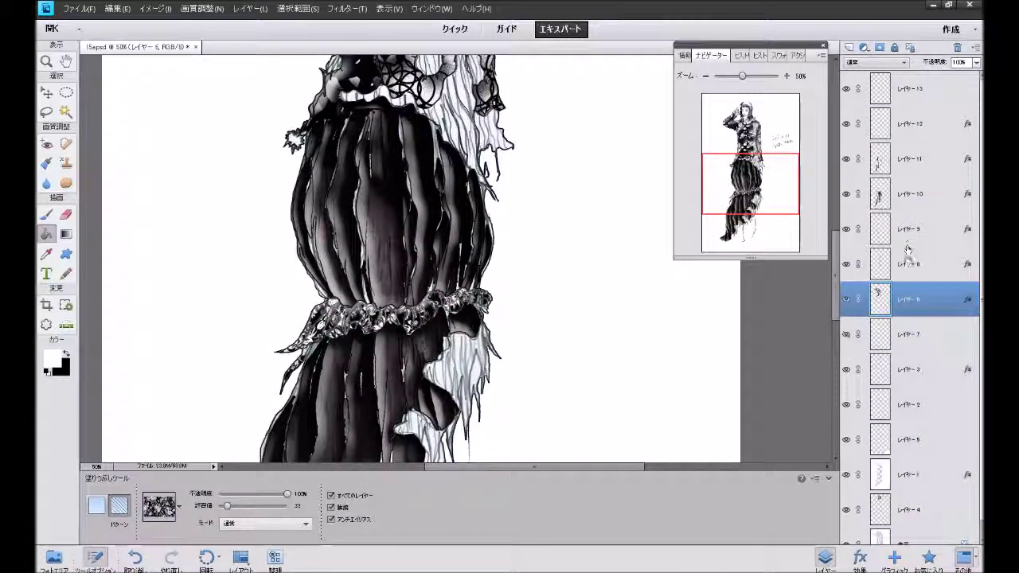
click(928, 557)
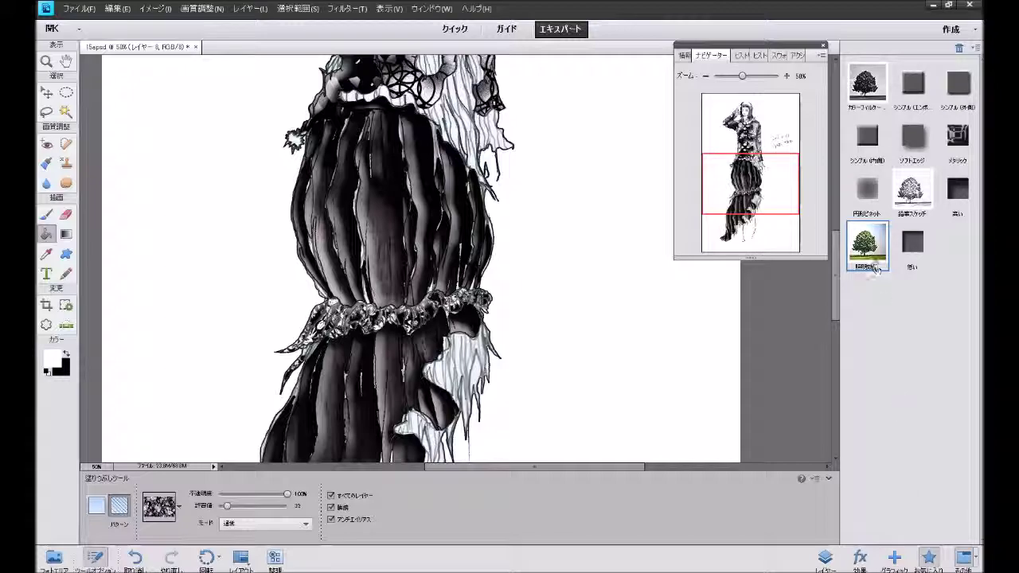
key(ctrl+z)
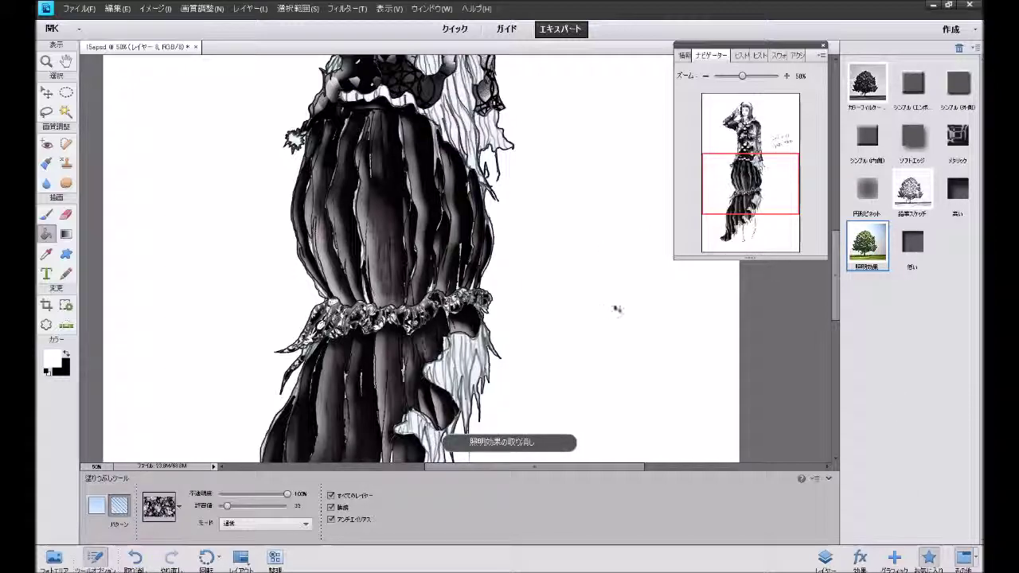
click(826, 559)
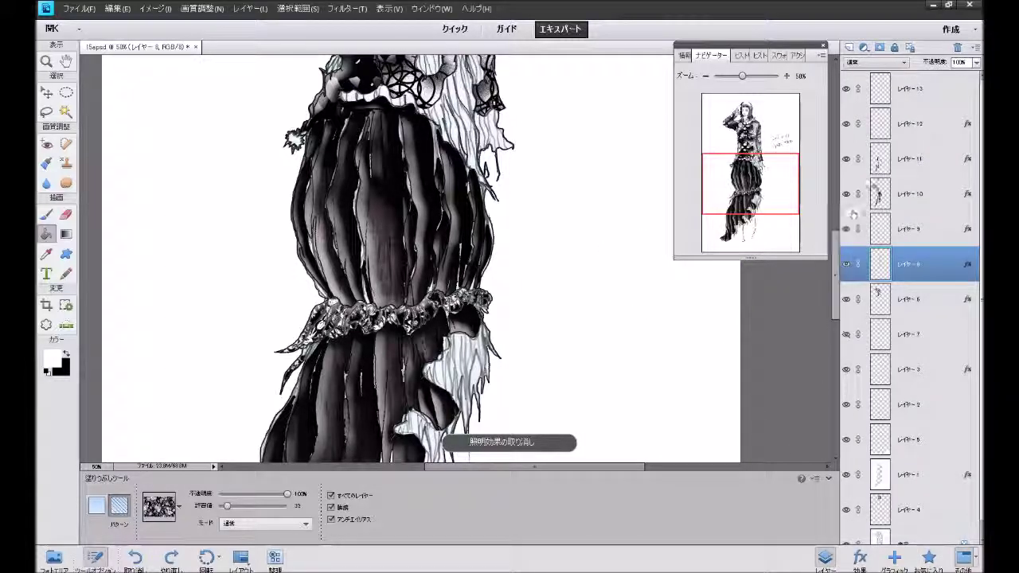
click(926, 554)
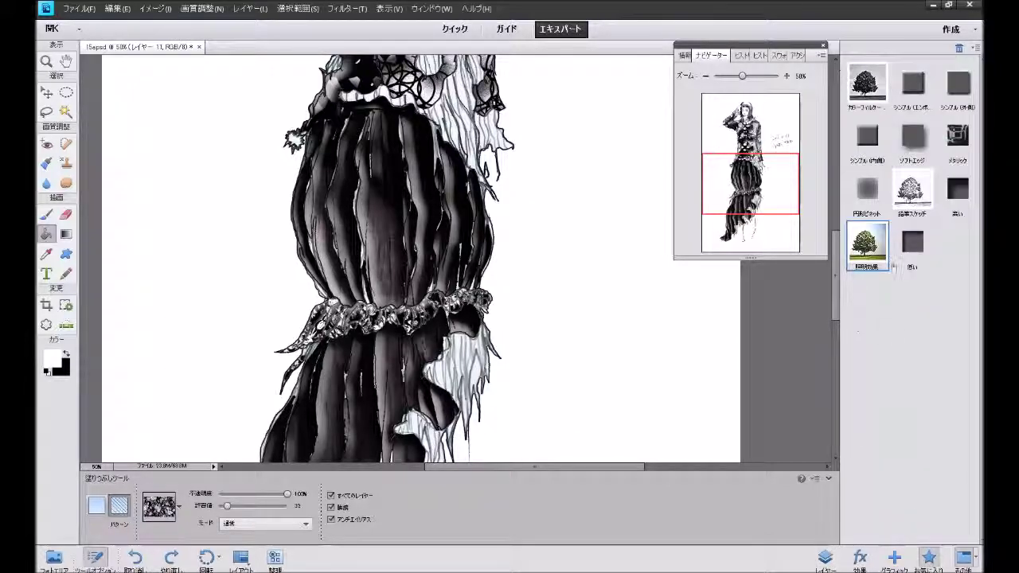
double_click(867, 253)
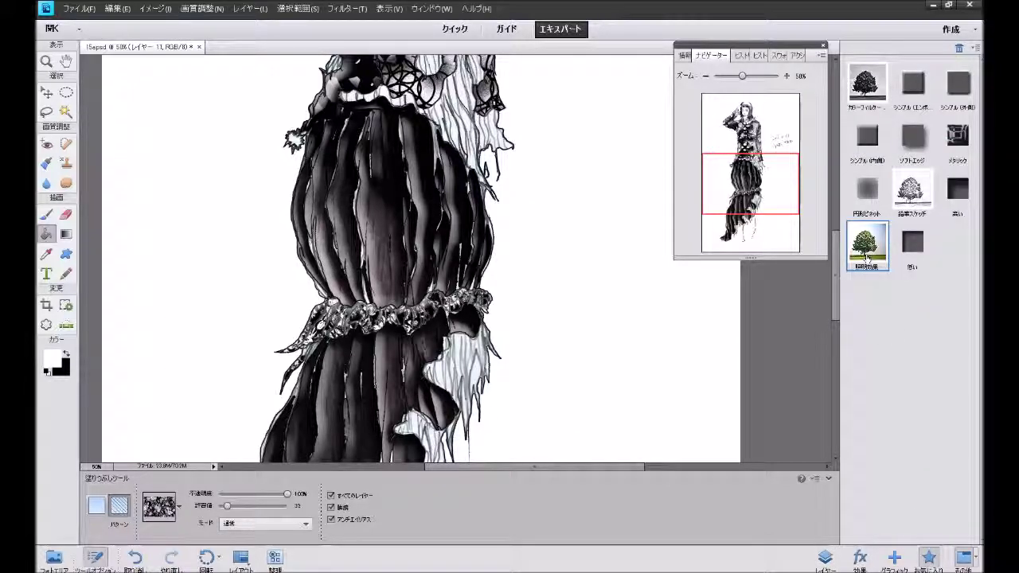
drag(763, 223, 760, 157)
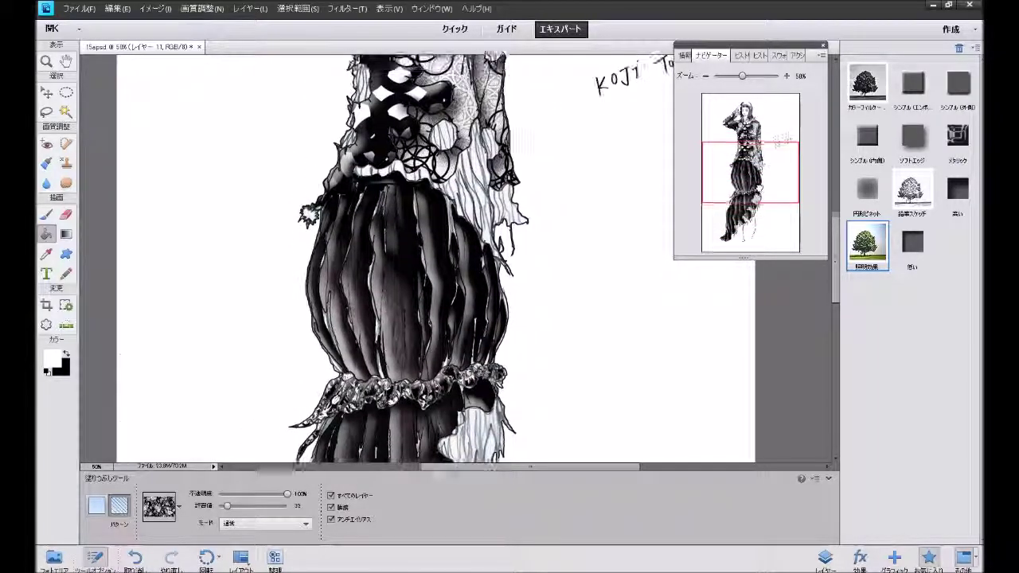
- Select the Brush tool and レイヤー 4, with the view zoomed back to 50% on the skirt
click(705, 77)
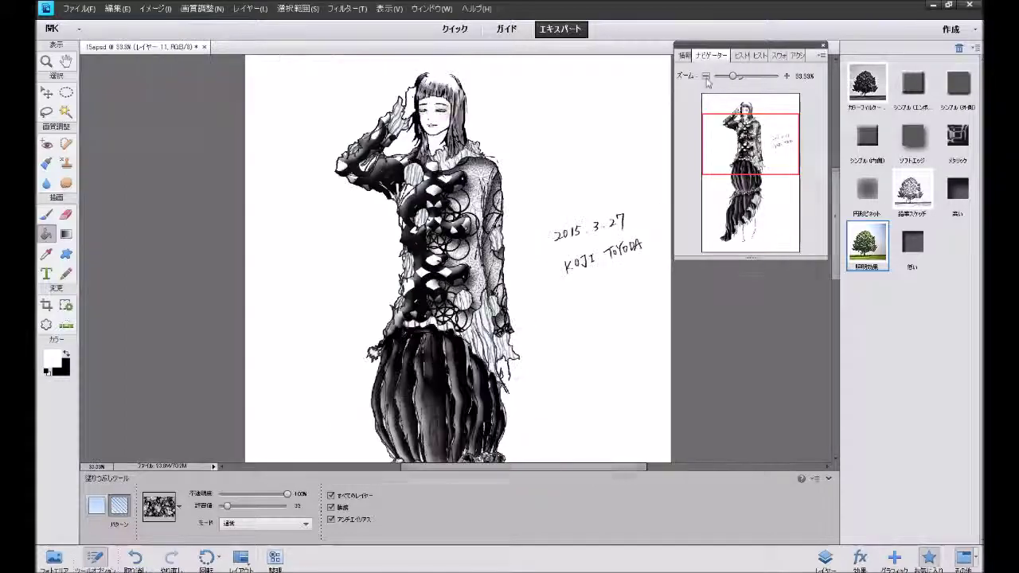
click(705, 76)
drag(742, 166, 742, 194)
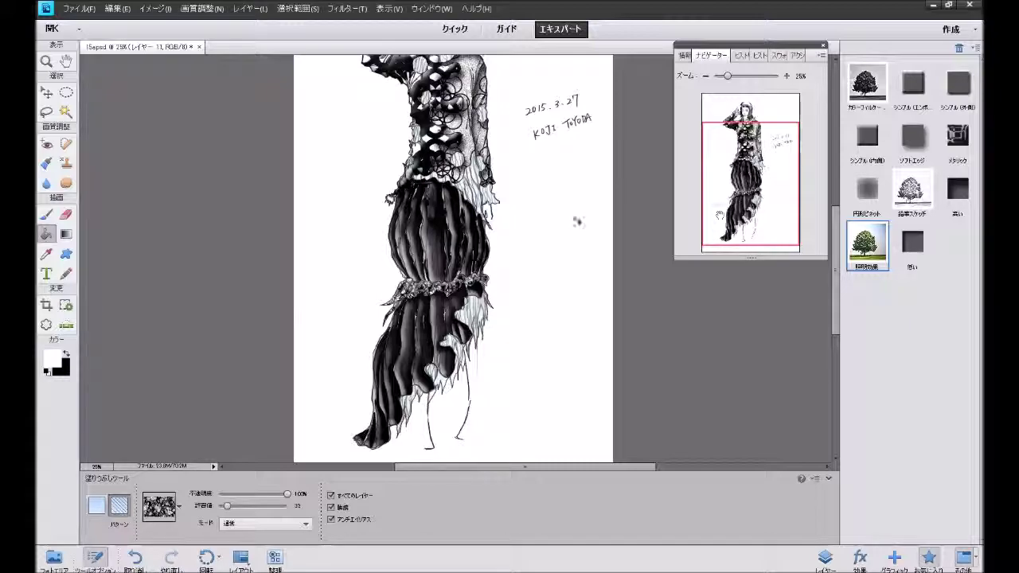
click(47, 215)
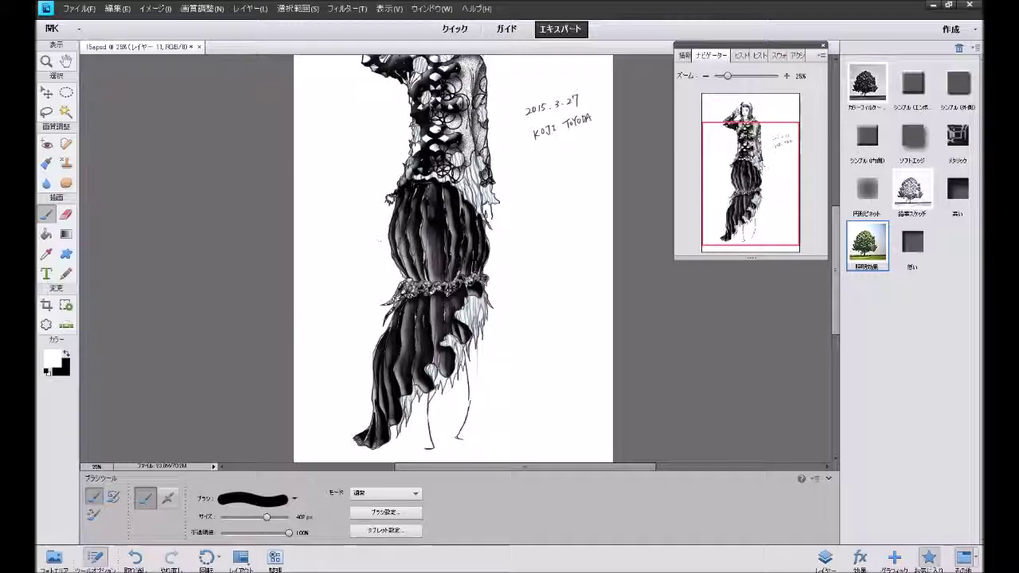
click(824, 557)
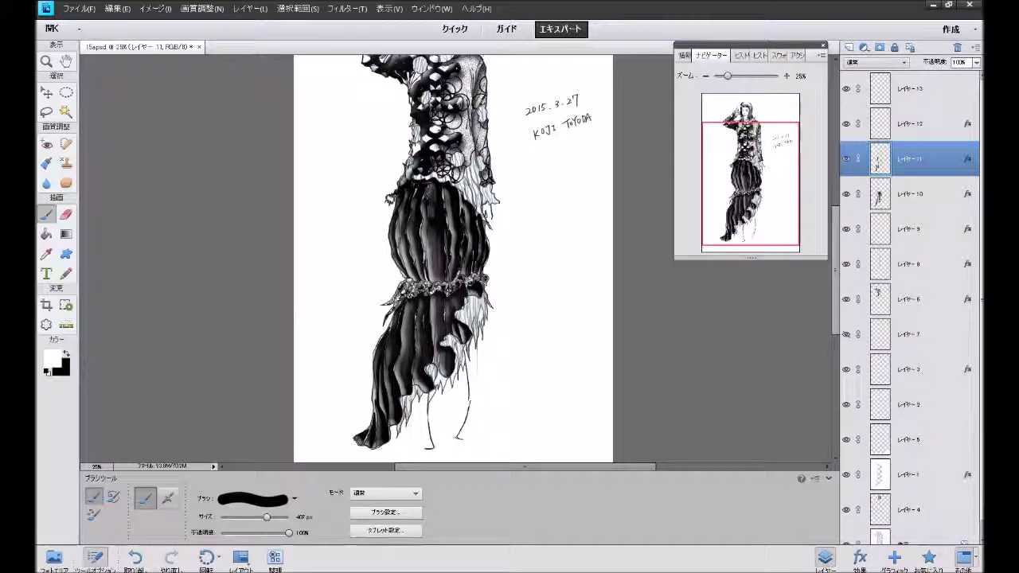
scroll(939, 509, down, 1)
click(939, 500)
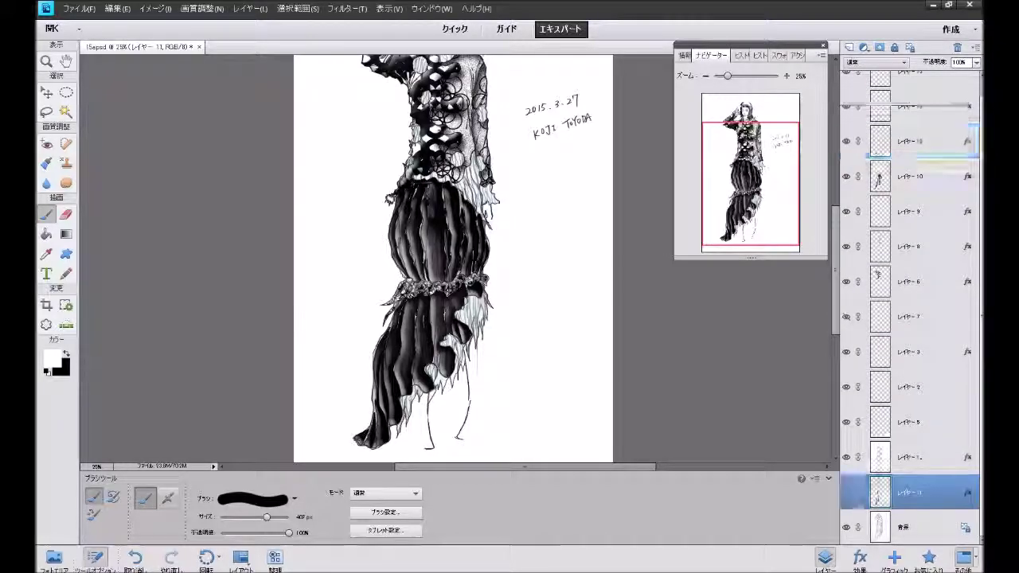
click(786, 75)
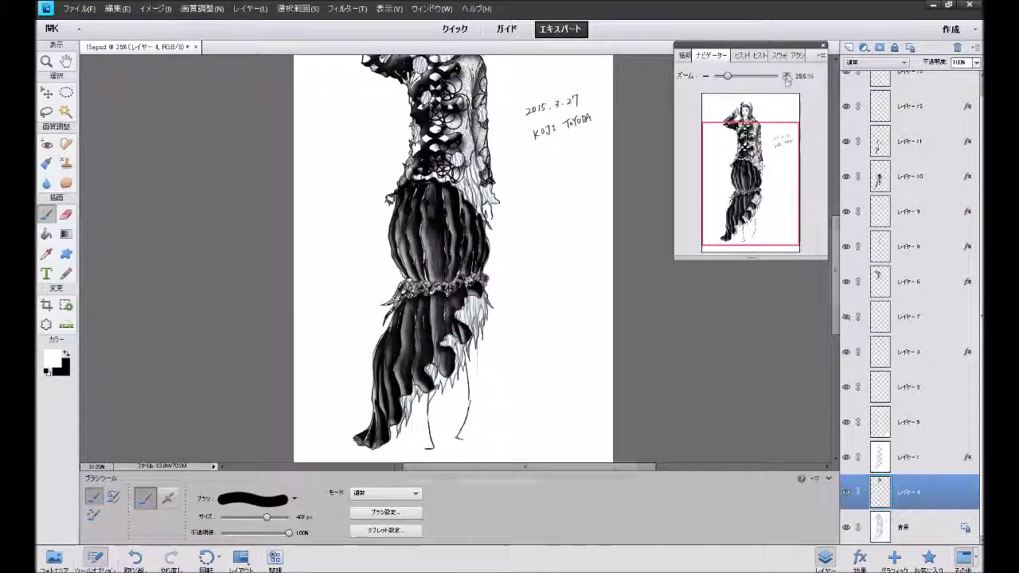
click(786, 76)
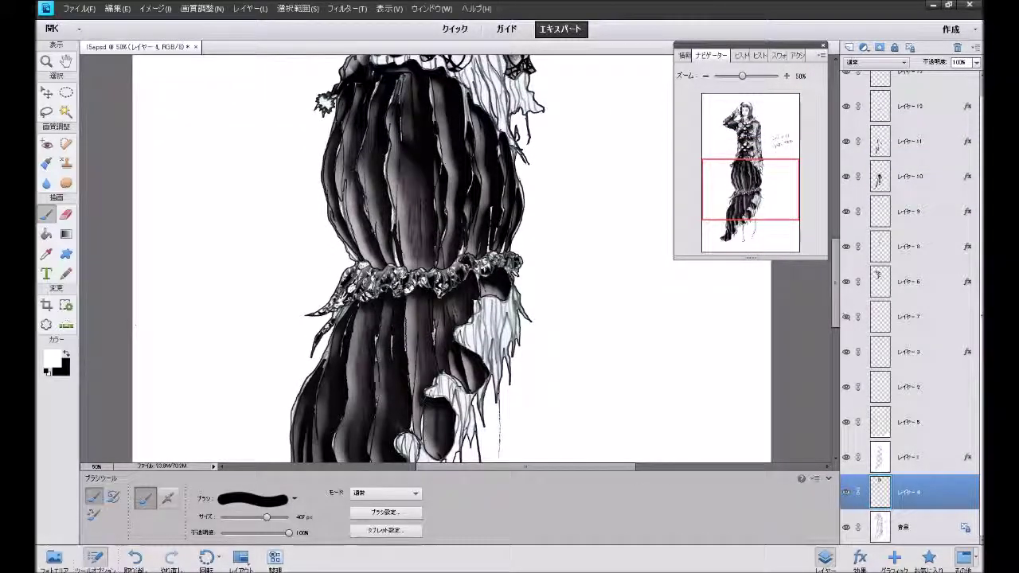
- Shrink the brush to 165 px and set black as the painting colour
drag(267, 516, 257, 517)
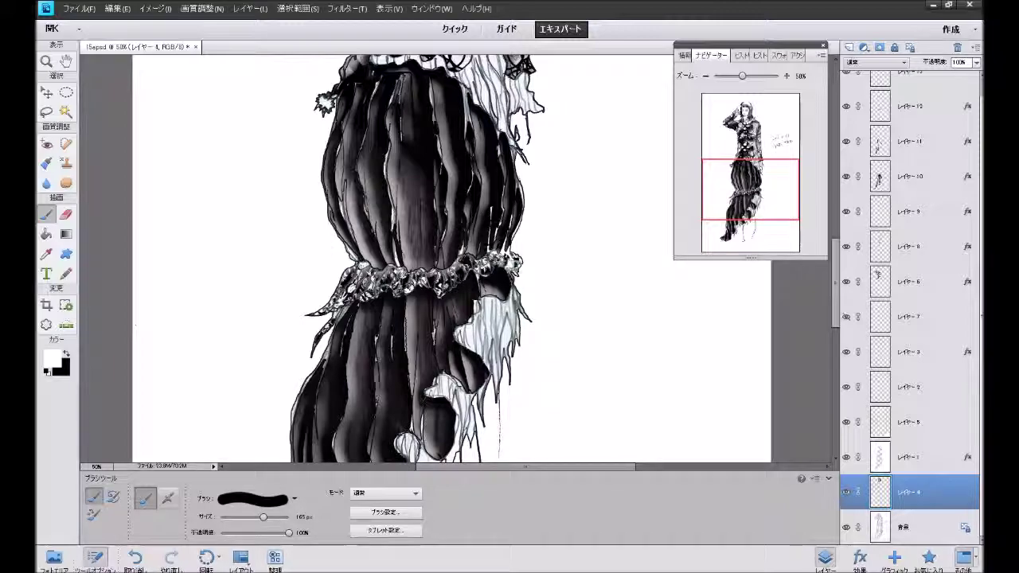
key(ctrl+z)
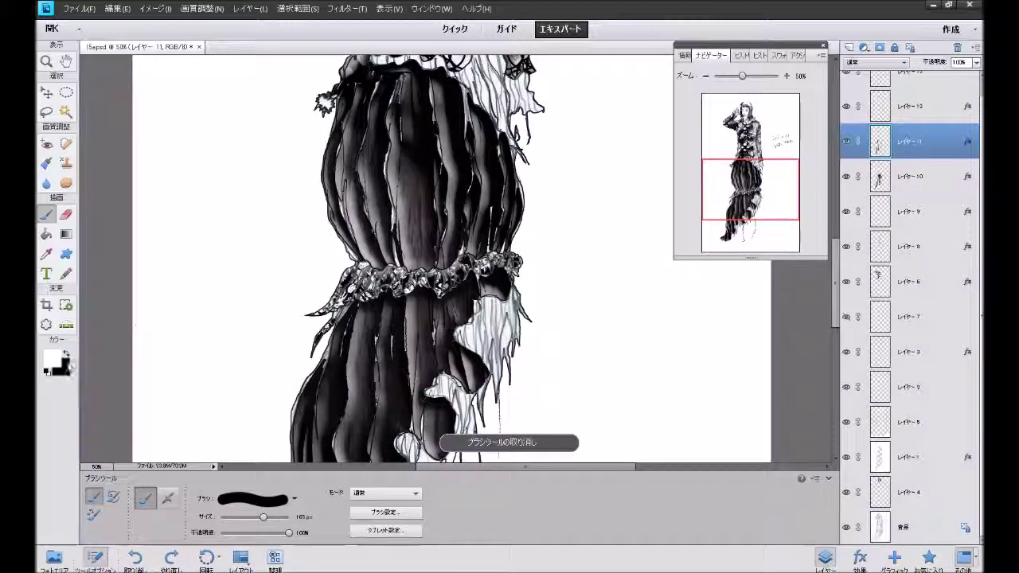
click(66, 354)
drag(513, 226, 505, 259)
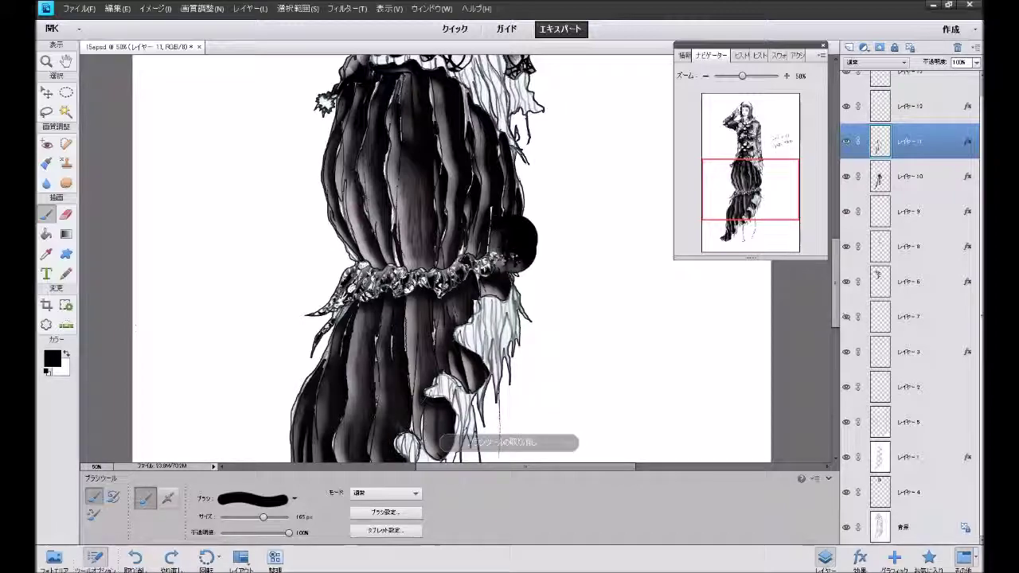
key(ctrl+z)
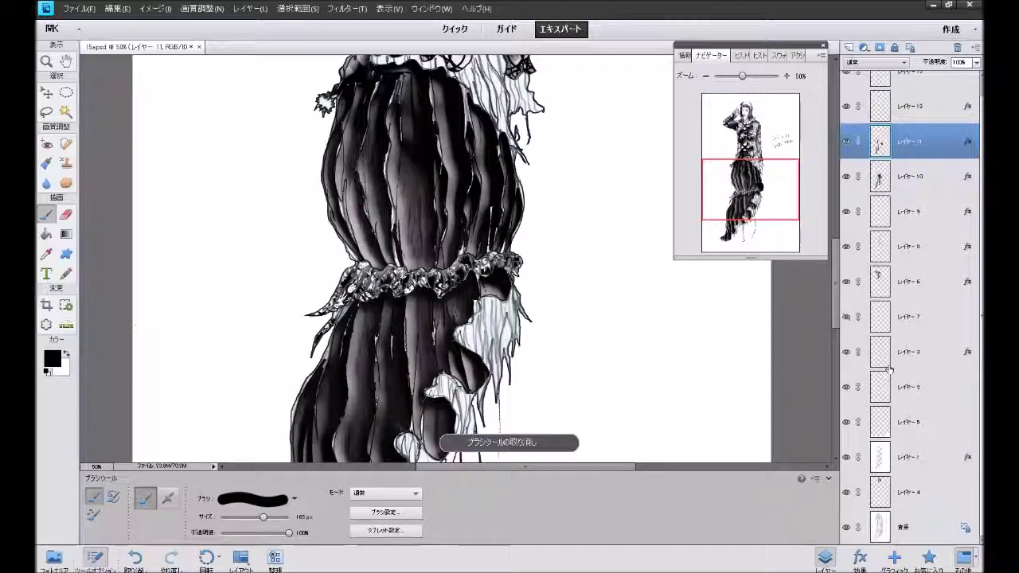
- On レイヤー 4, brush dark shading over the waistband, upper skirt and upper-left edge
click(913, 494)
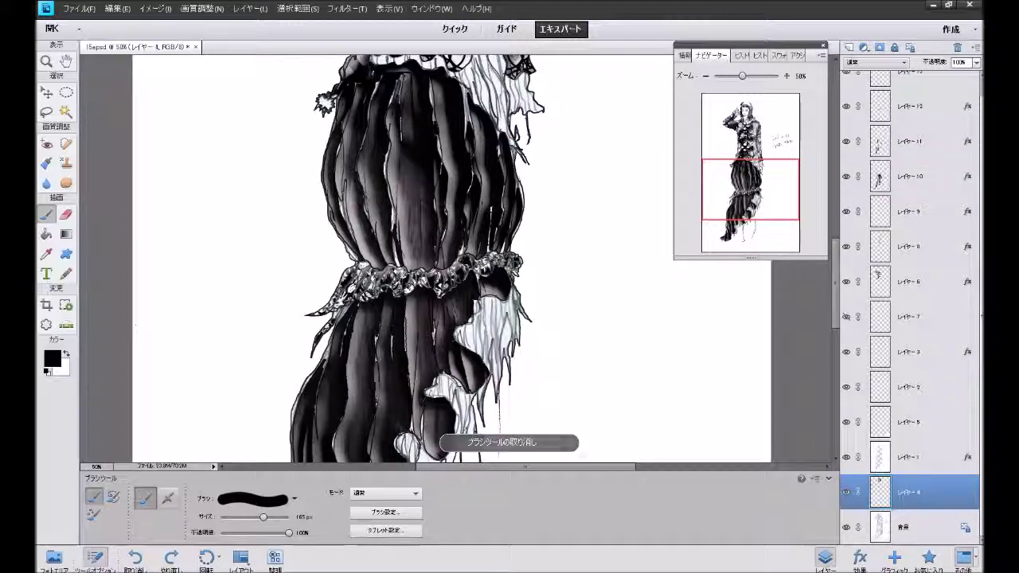
mouse_move(516, 227)
mouse_down()
mouse_move(470, 270)
mouse_move(328, 285)
mouse_move(334, 326)
mouse_move(303, 402)
mouse_up()
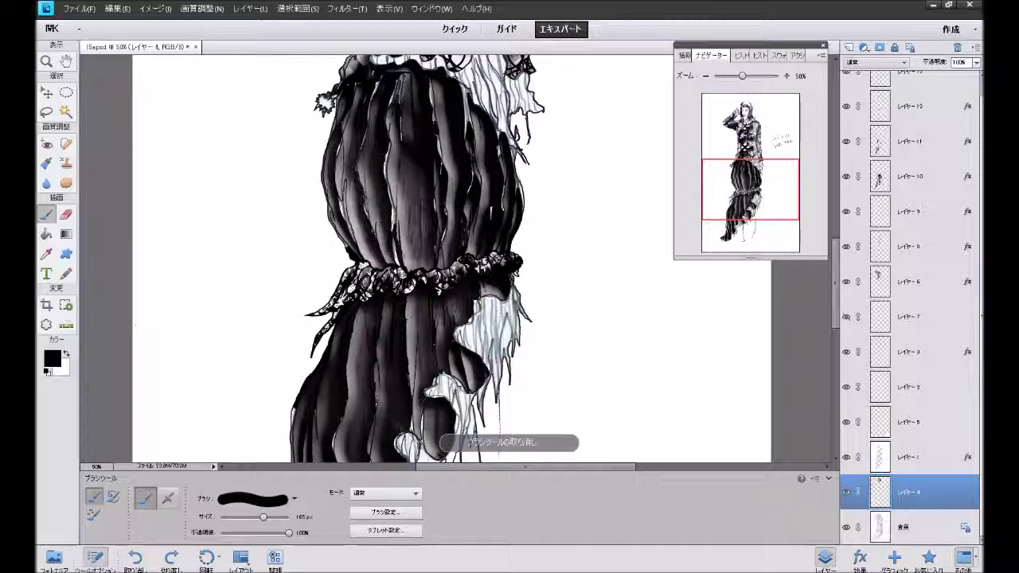
drag(394, 131, 440, 239)
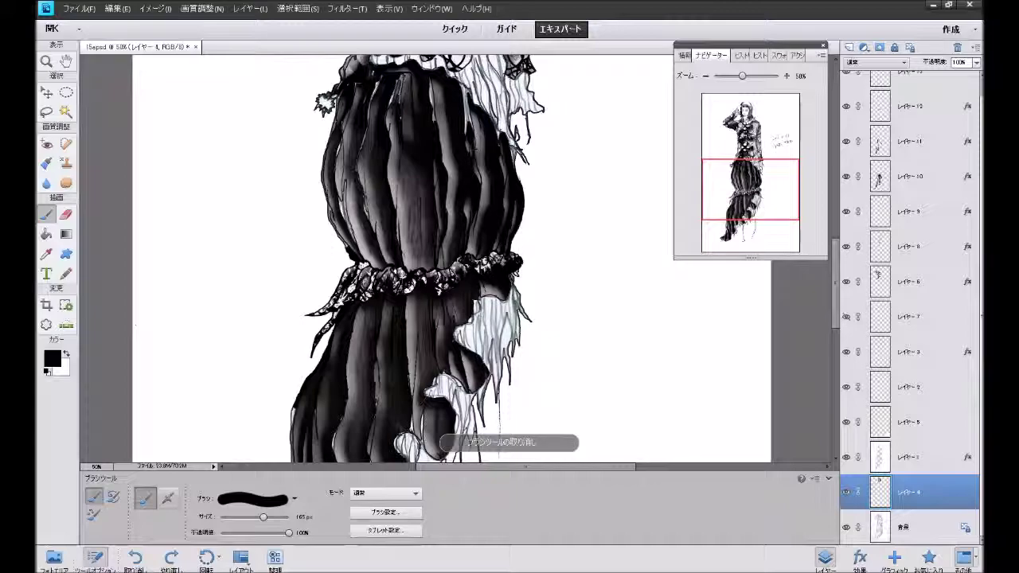
drag(342, 181, 330, 248)
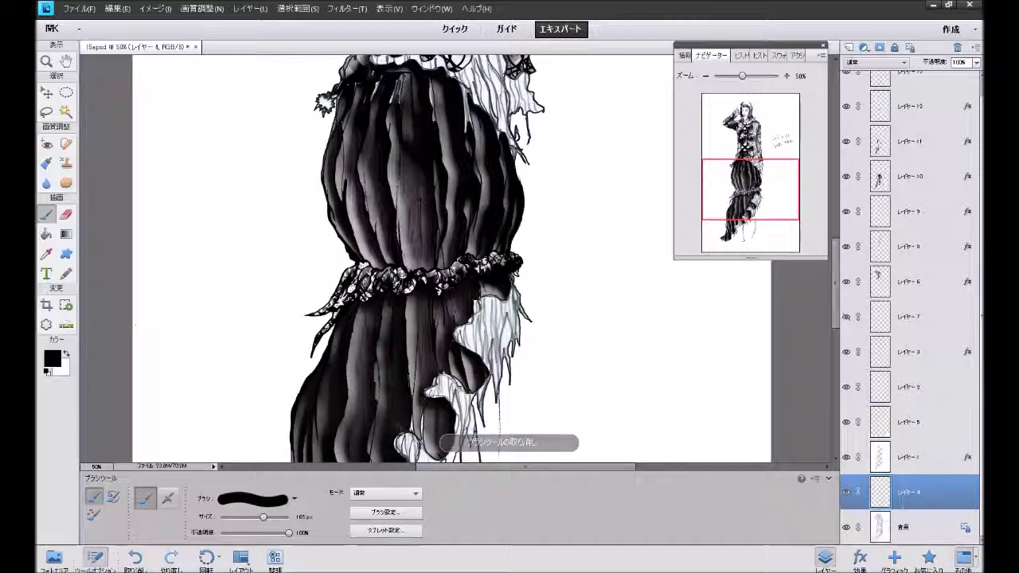
- Brush black shading along the lower skirt's left edge on レイヤー 4
scroll(278, 350, down, 2)
scroll(267, 318, down, 3)
drag(261, 312, 262, 402)
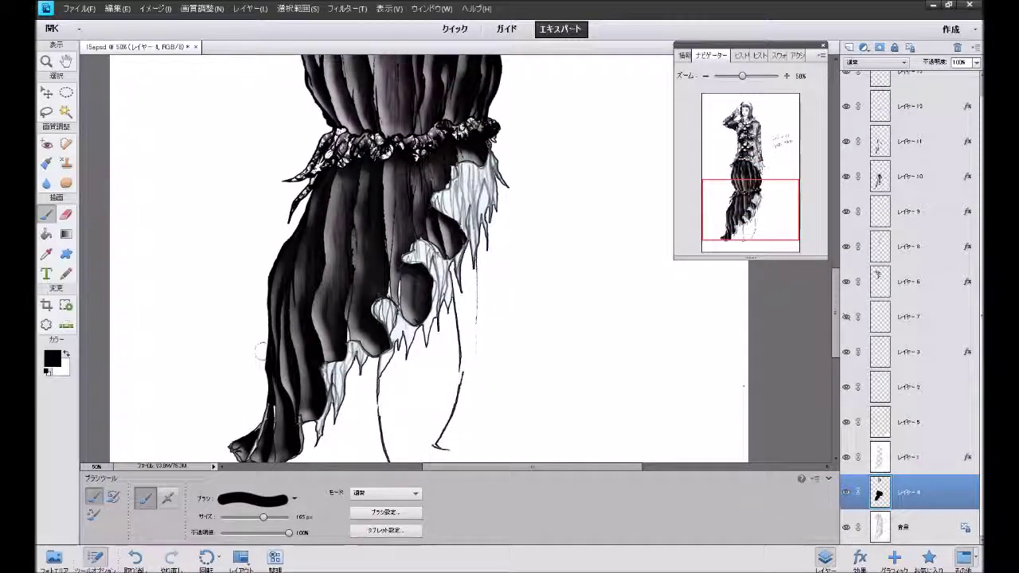
- Pan back up over the skirt and torso, then zoom out to 25%
drag(756, 199, 758, 210)
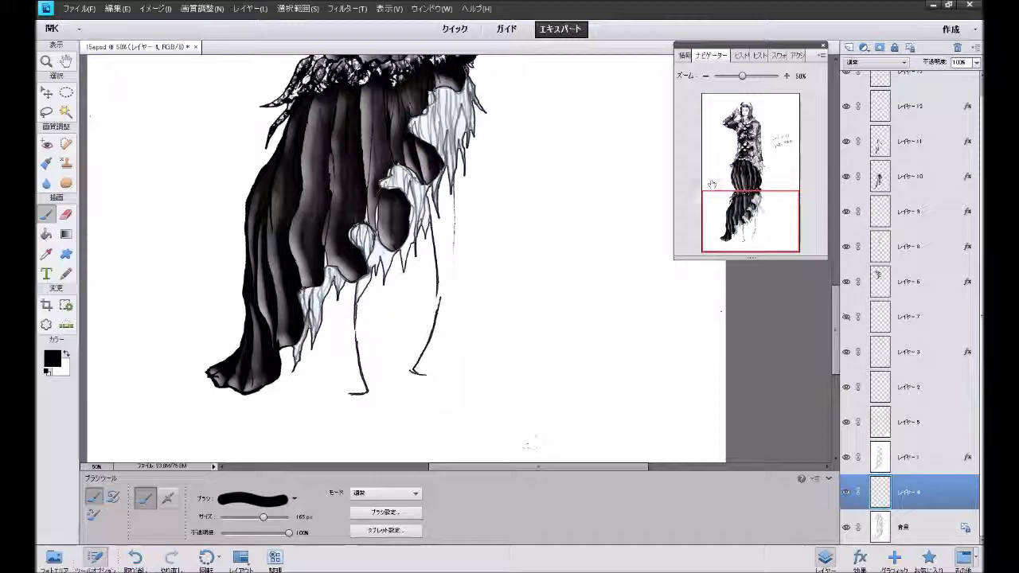
drag(691, 255, 689, 228)
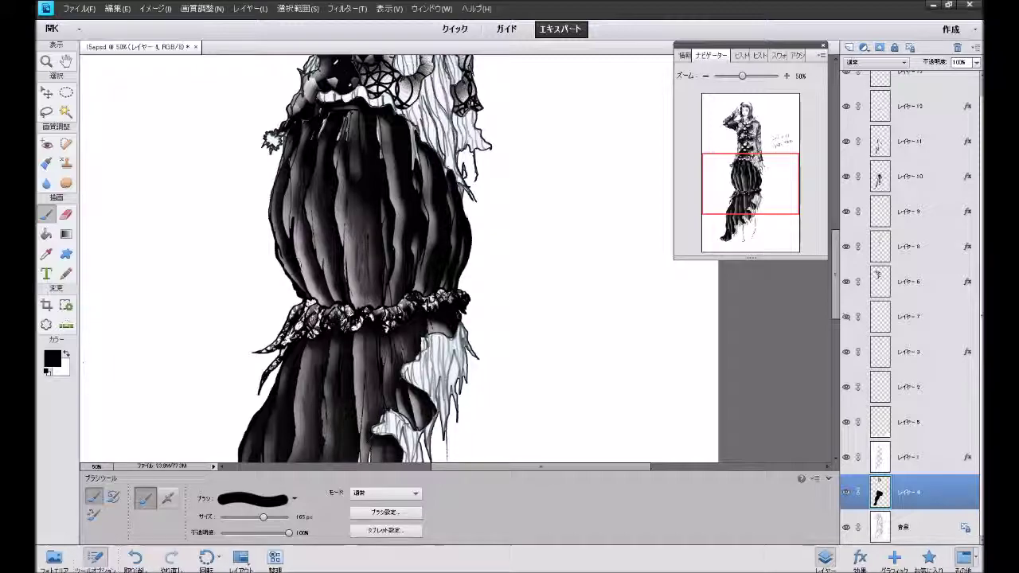
mouse_move(750, 191)
mouse_down()
mouse_move(750, 151)
mouse_move(749, 175)
mouse_up()
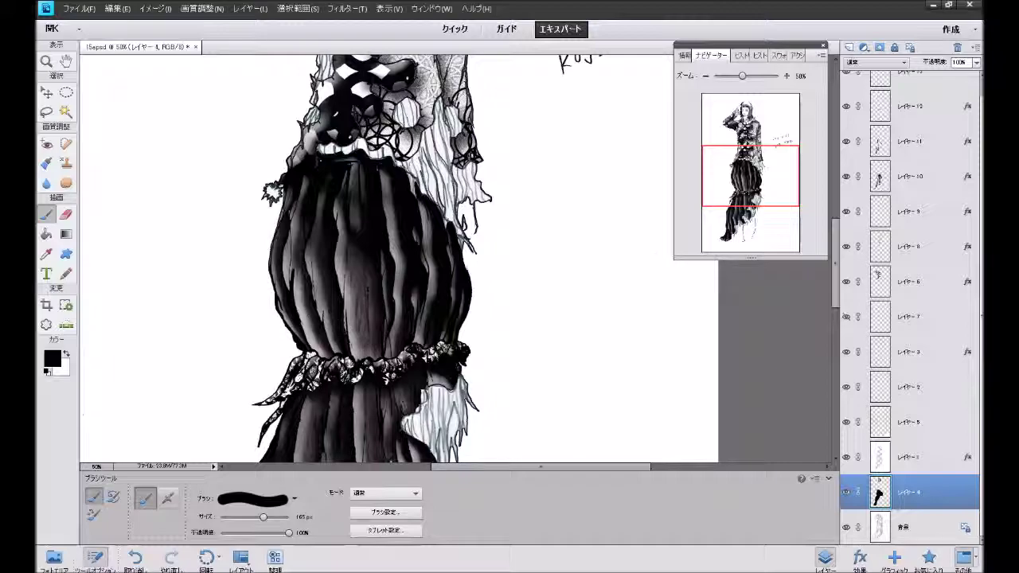
click(704, 77)
click(704, 77)
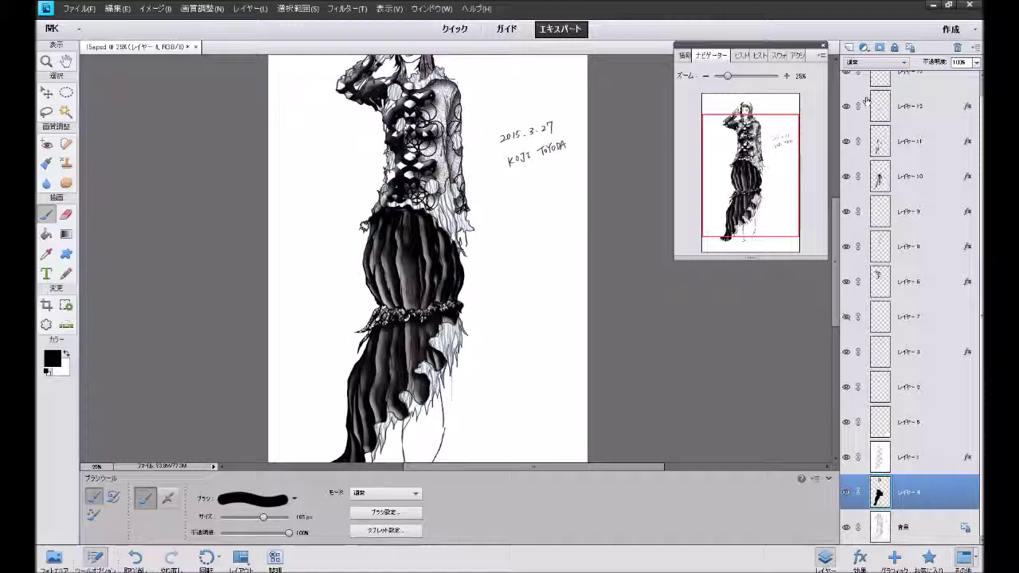